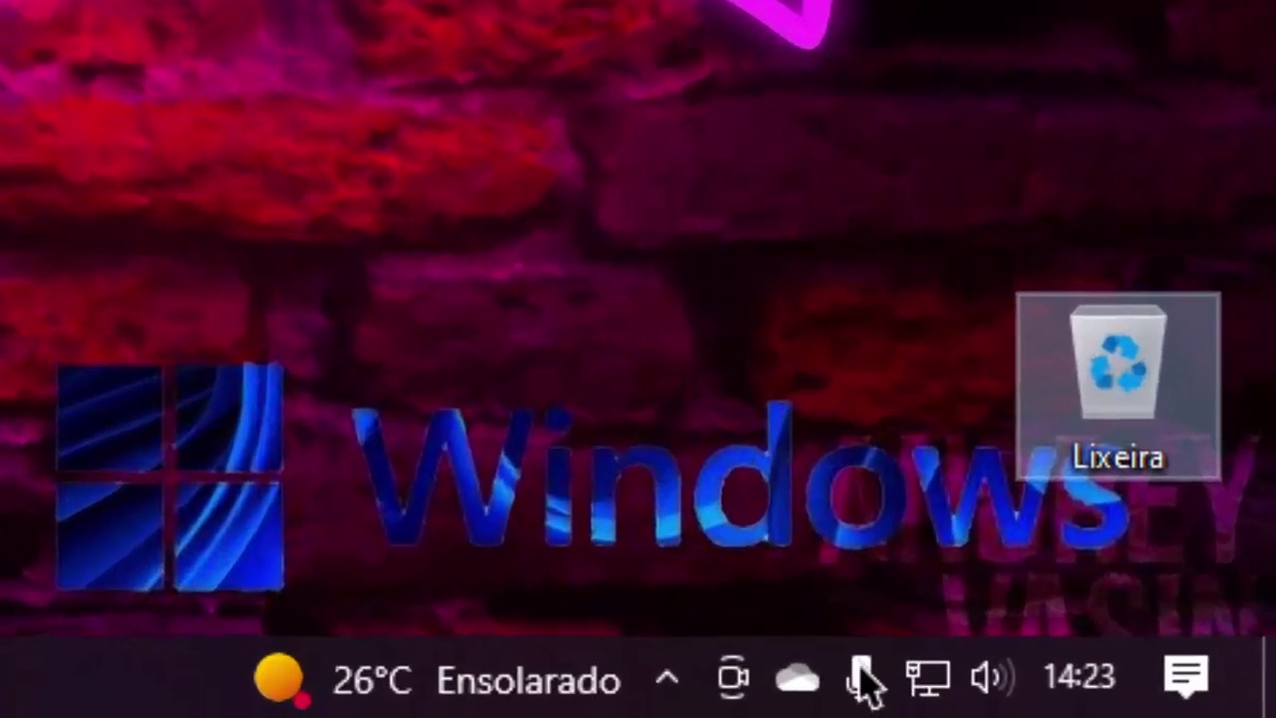
# - Turn on RAV Endpoint Protection's presentation mode for 1 day
pyautogui.click(1127, 708)
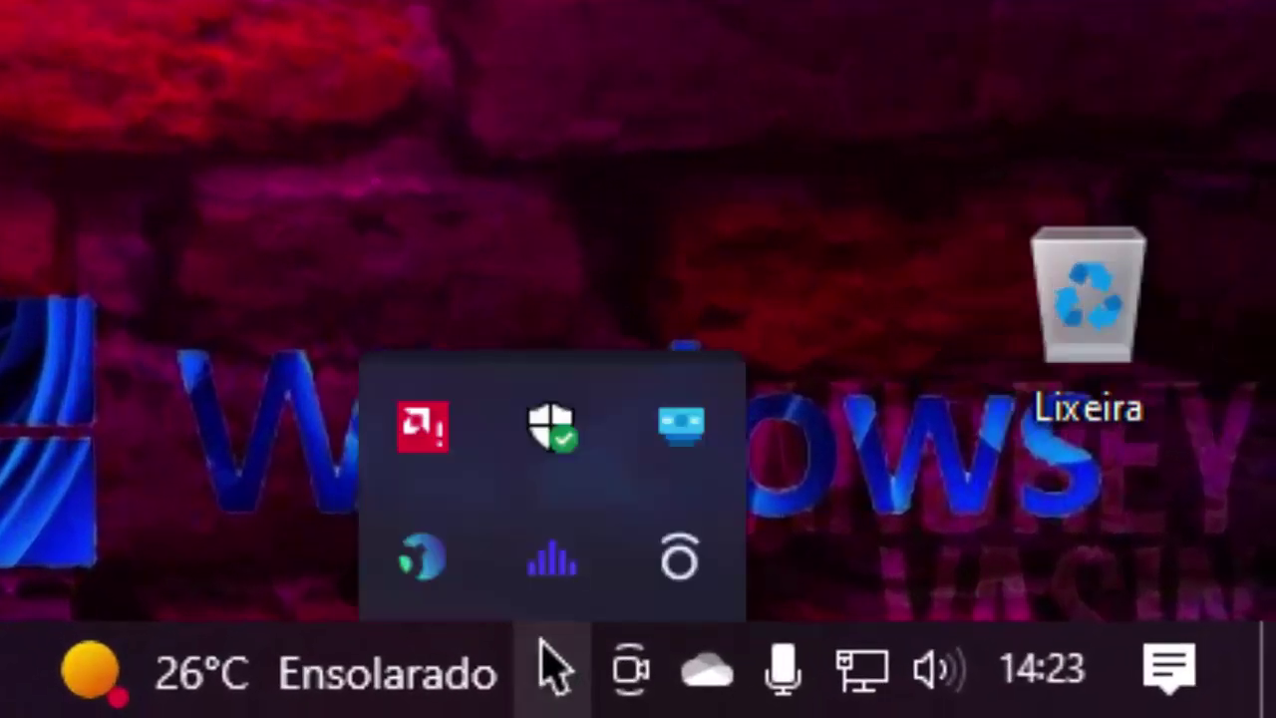
pyautogui.rightClick(703, 568)
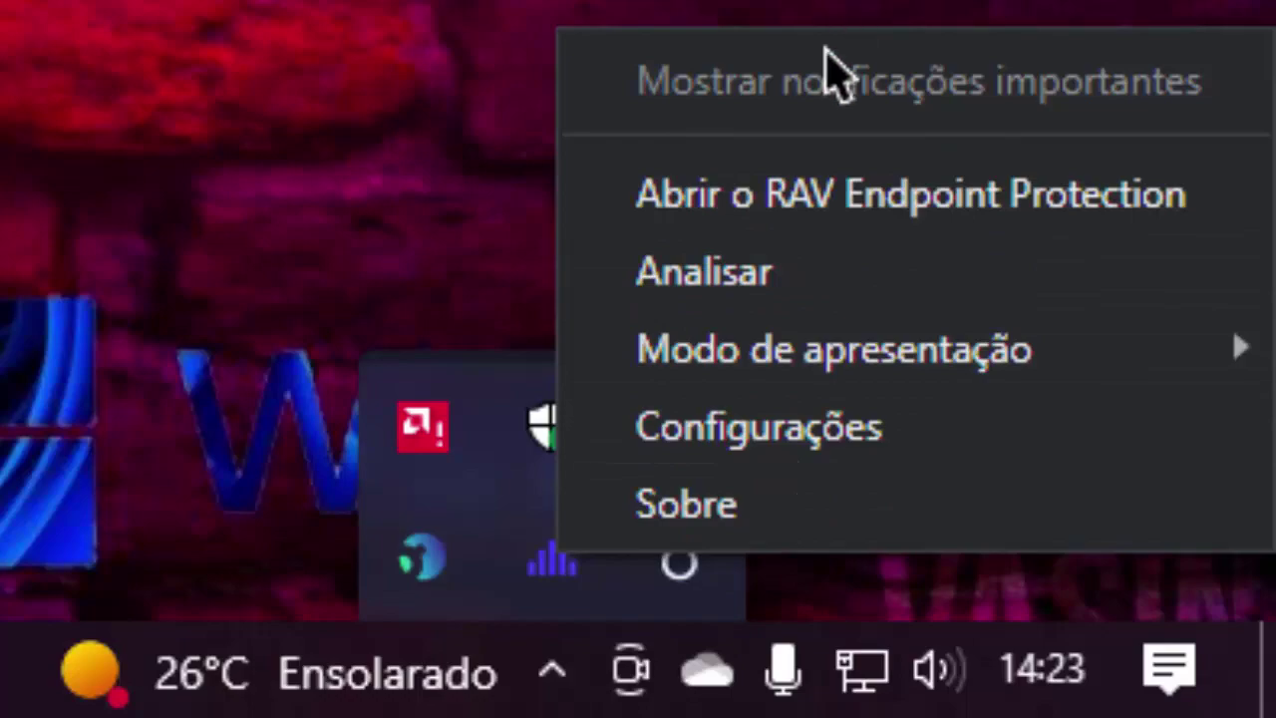
pyautogui.moveTo(741, 342)
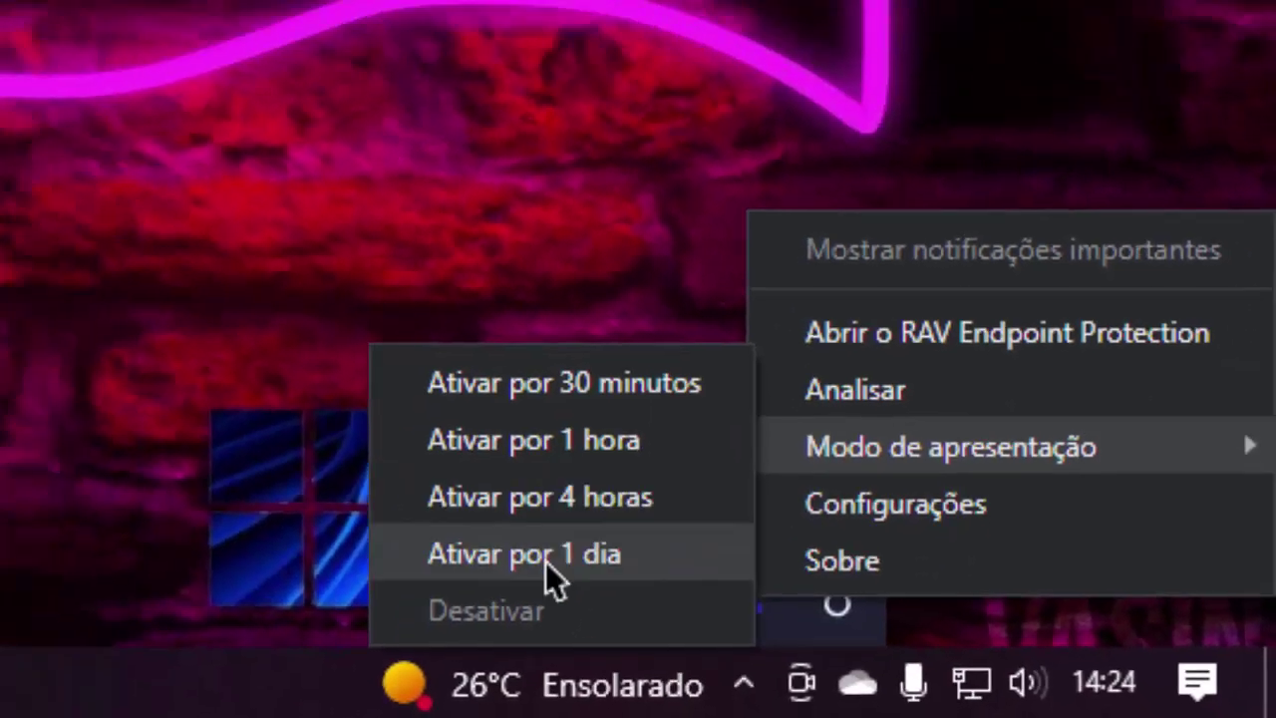
pyautogui.click(545, 561)
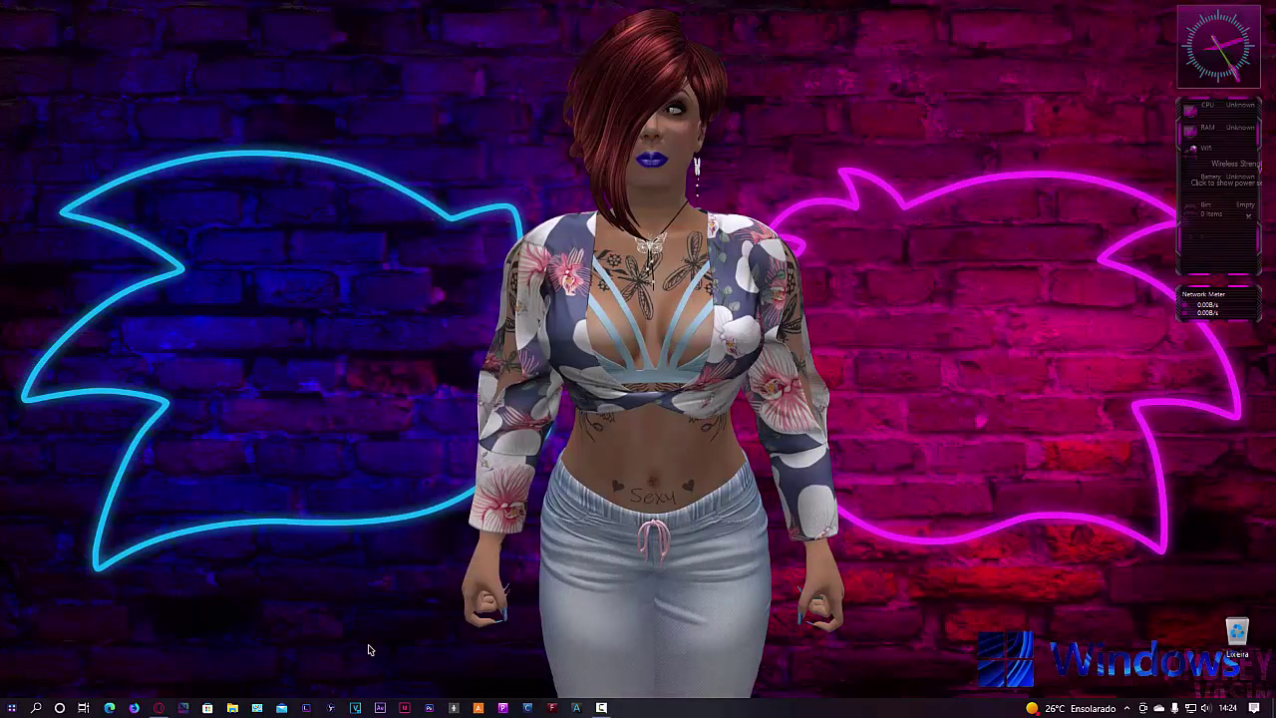
# - Open the Control Panel's list of programs to uninstall and the apps and features page of Windows Settings
pyautogui.click(259, 708)
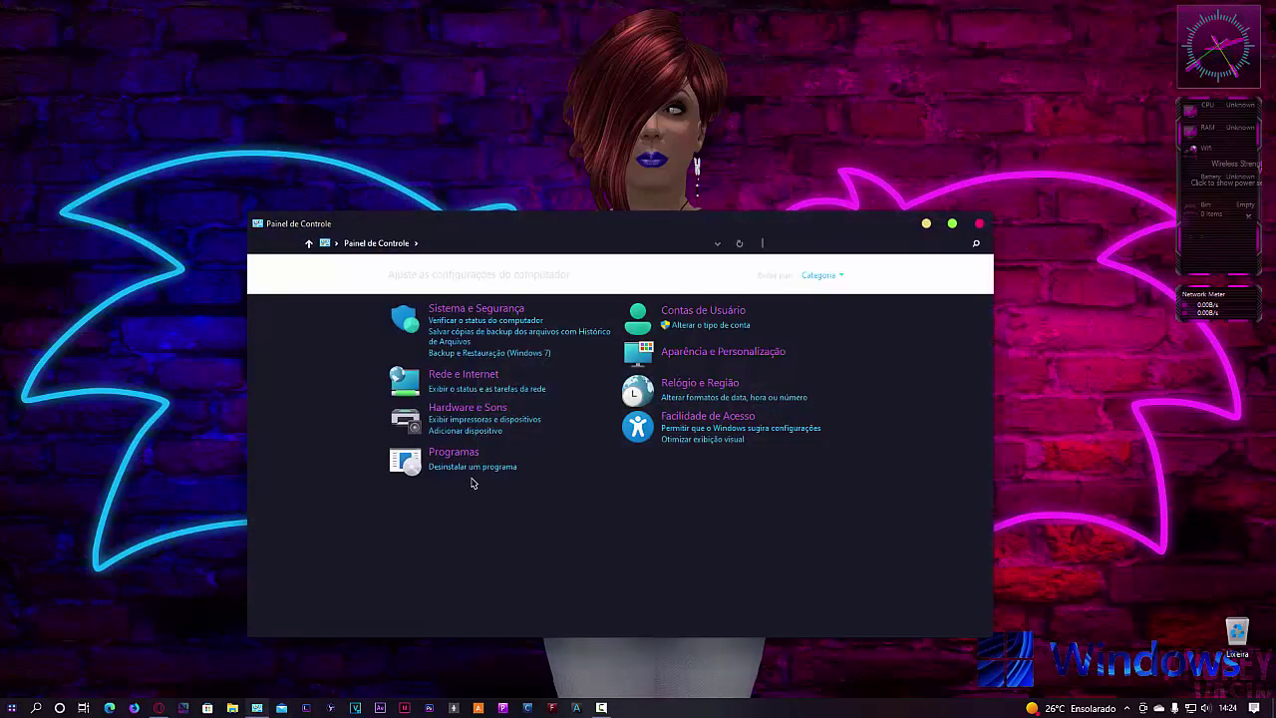
pyautogui.click(473, 467)
pyautogui.click(11, 708)
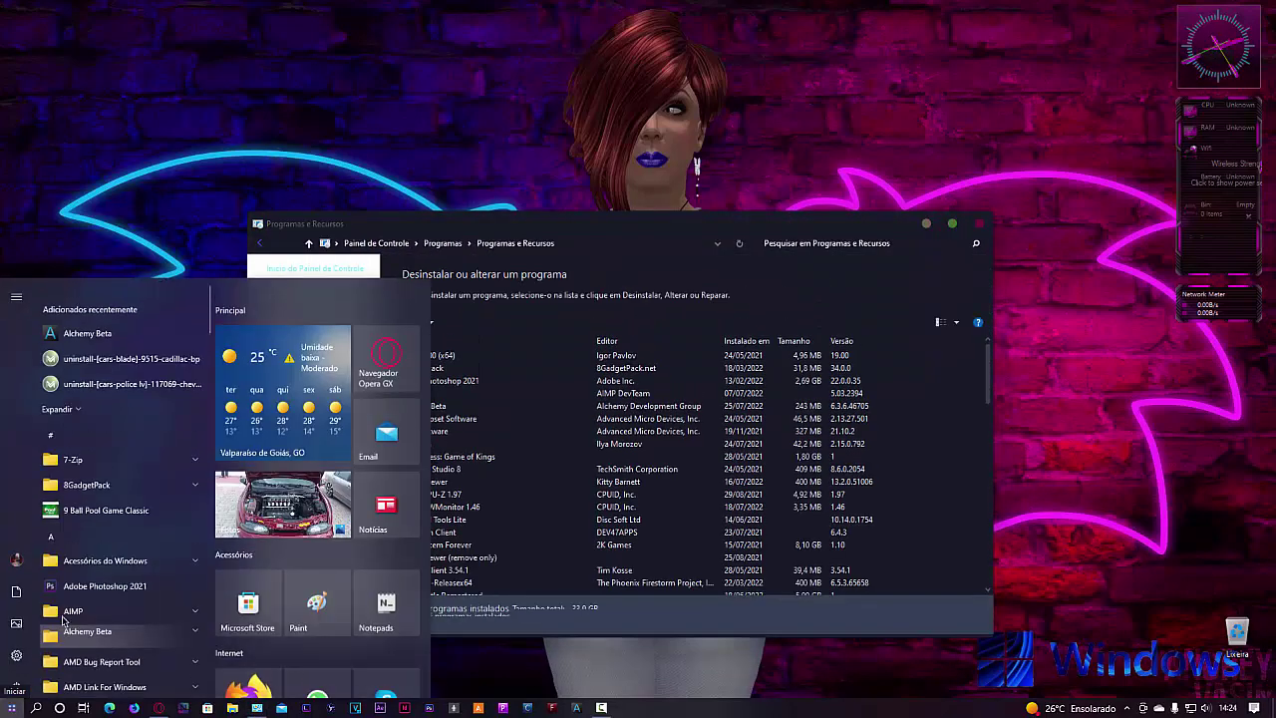
pyautogui.click(18, 652)
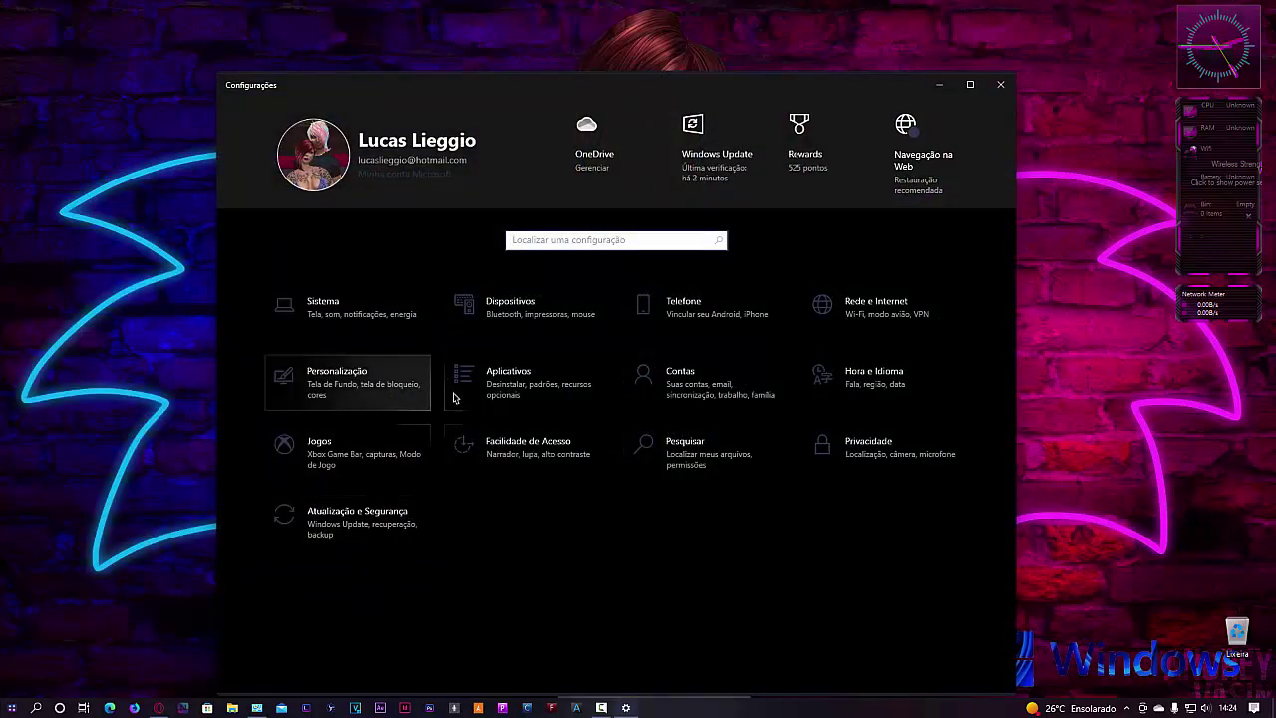
pyautogui.click(543, 396)
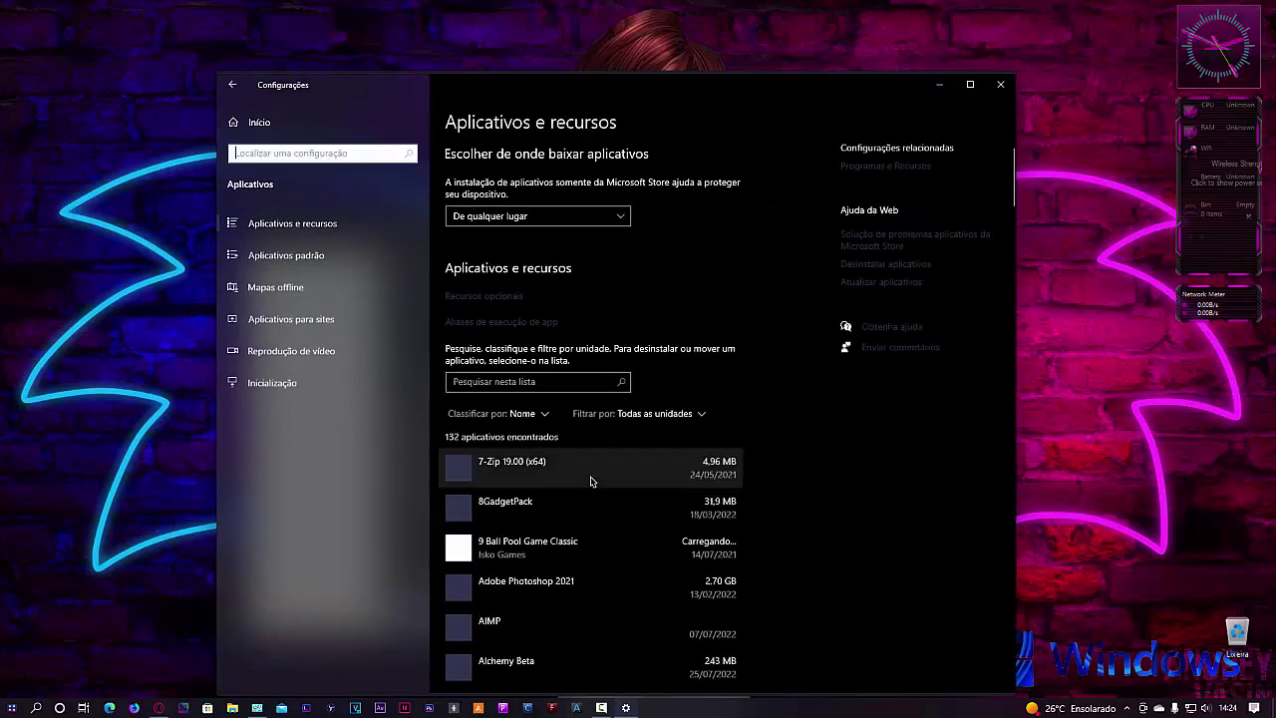
# - Look through the installed apps in Windows Settings for RAV Endpoint Protection, and minimize Settings
pyautogui.scroll(-6, 590, 483)
pyautogui.scroll(7, 594, 480)
pyautogui.scroll(-12, 594, 480)
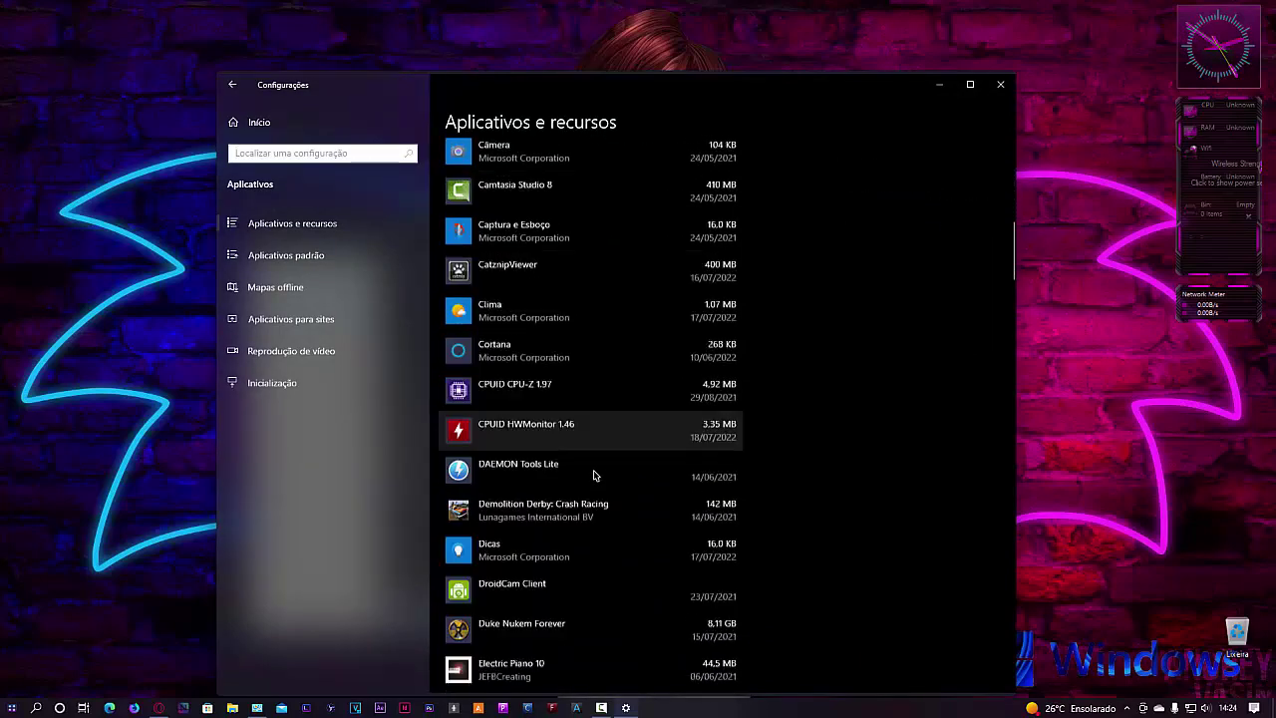
pyautogui.scroll(-5, 594, 477)
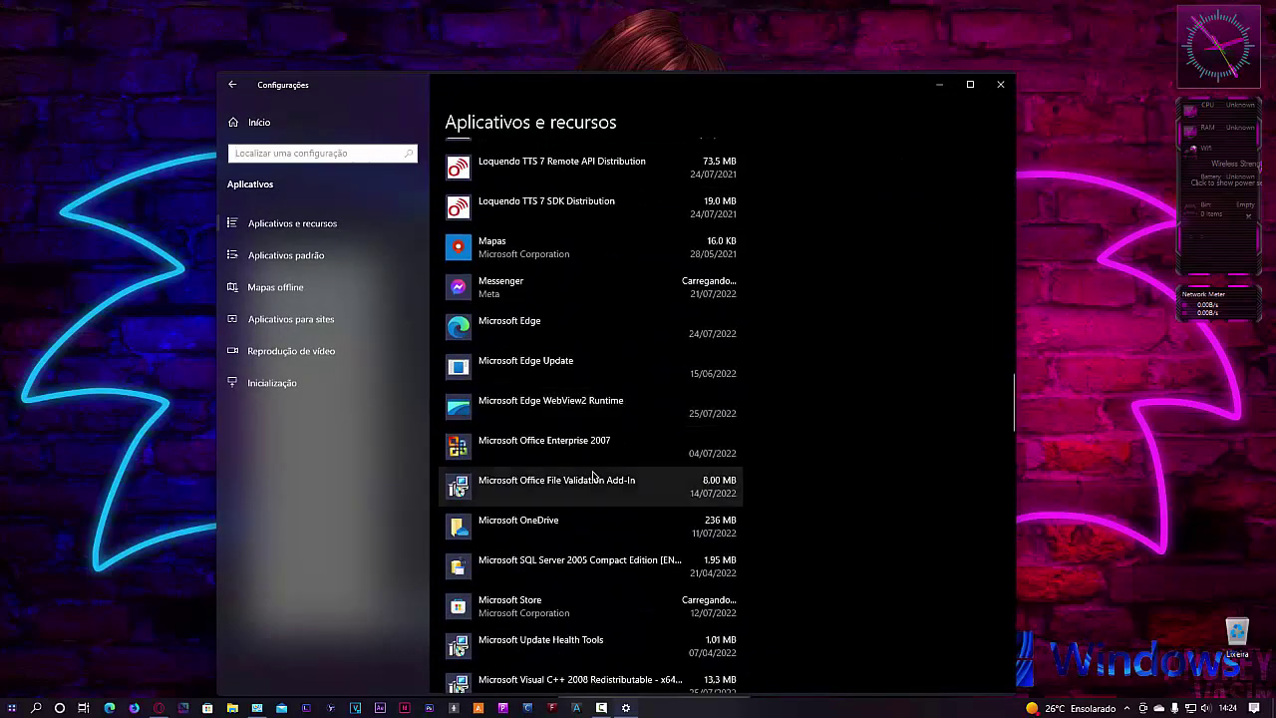
pyautogui.scroll(-5, 594, 475)
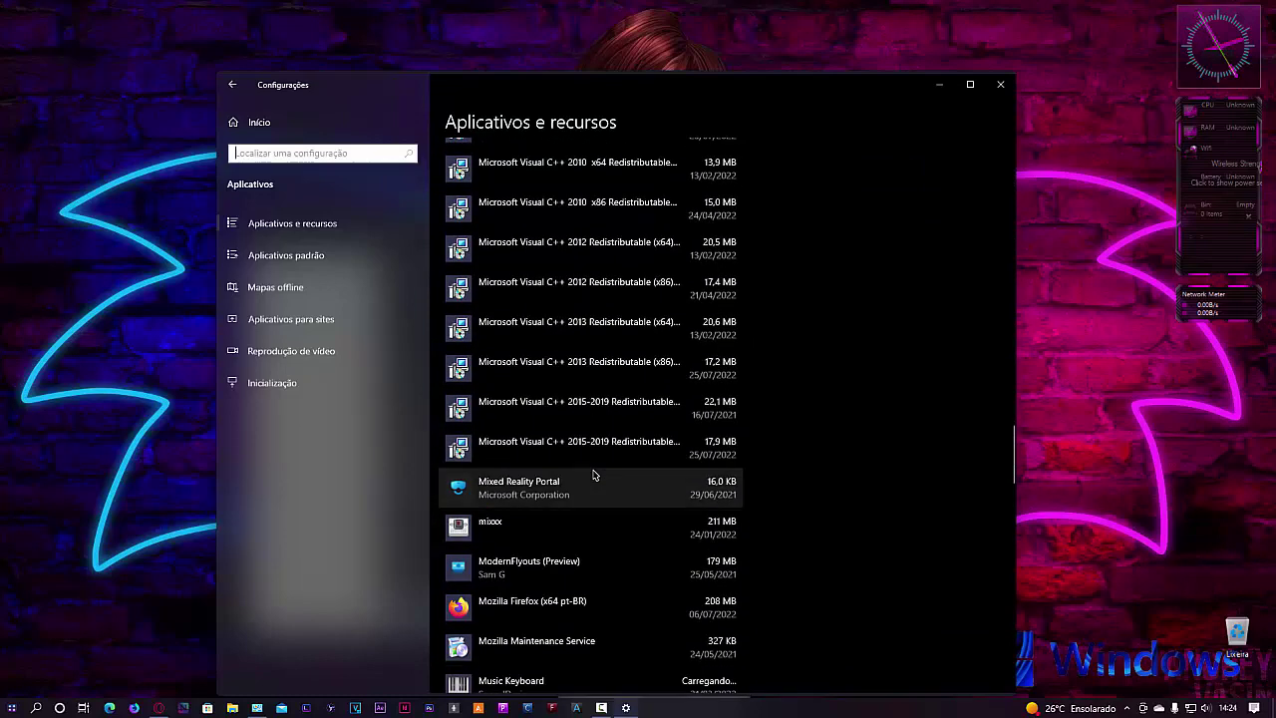
pyautogui.scroll(-4, 595, 476)
pyautogui.scroll(-3, 593, 475)
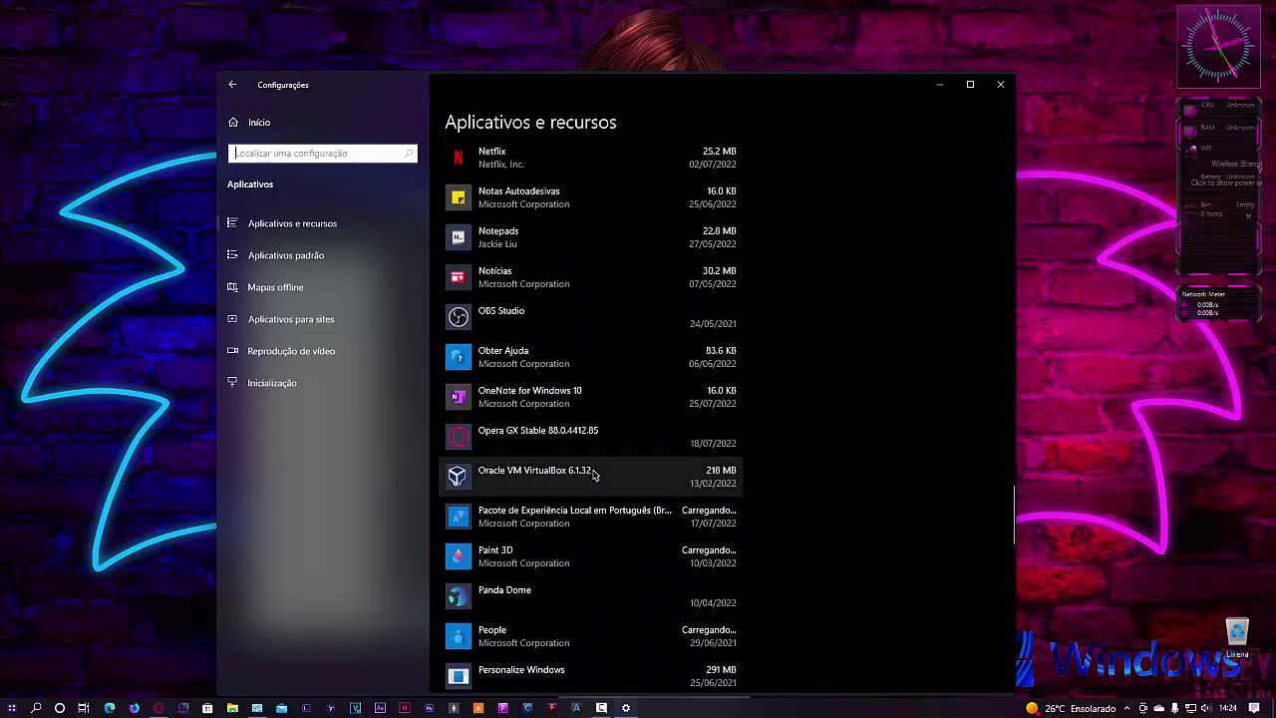
pyautogui.scroll(-5, 594, 475)
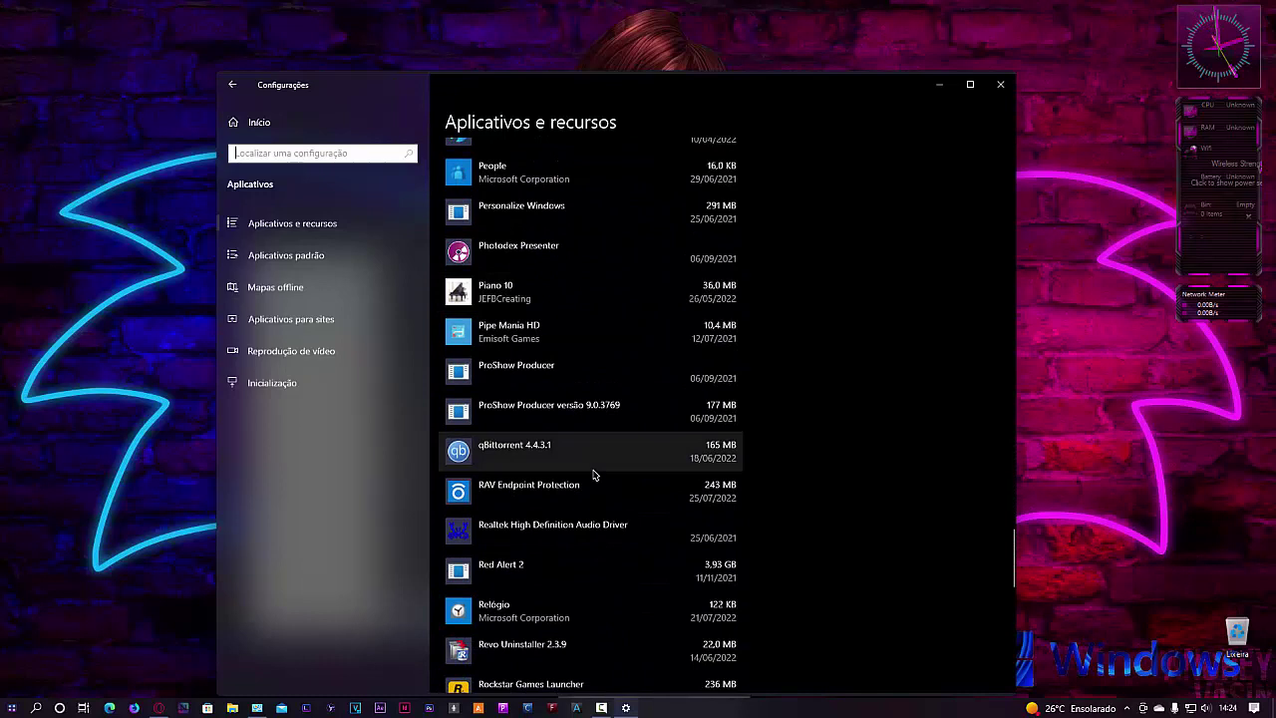
pyautogui.scroll(-2, 593, 475)
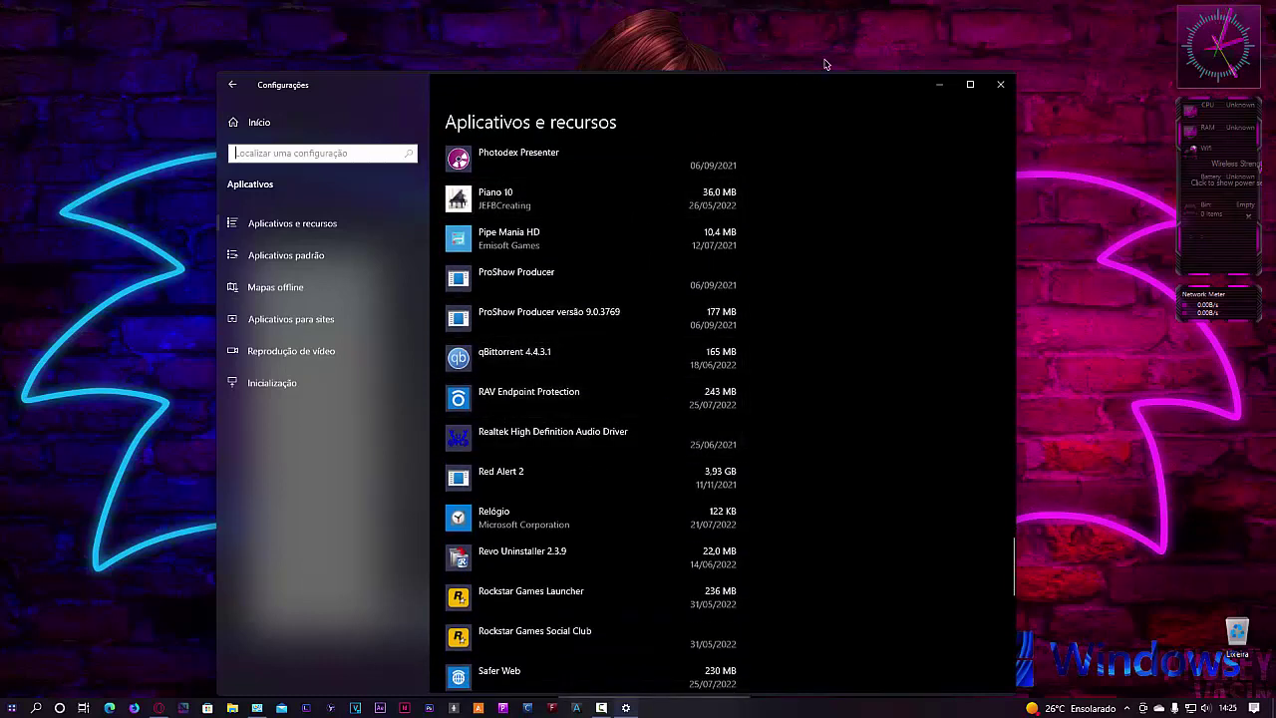
pyautogui.click(938, 84)
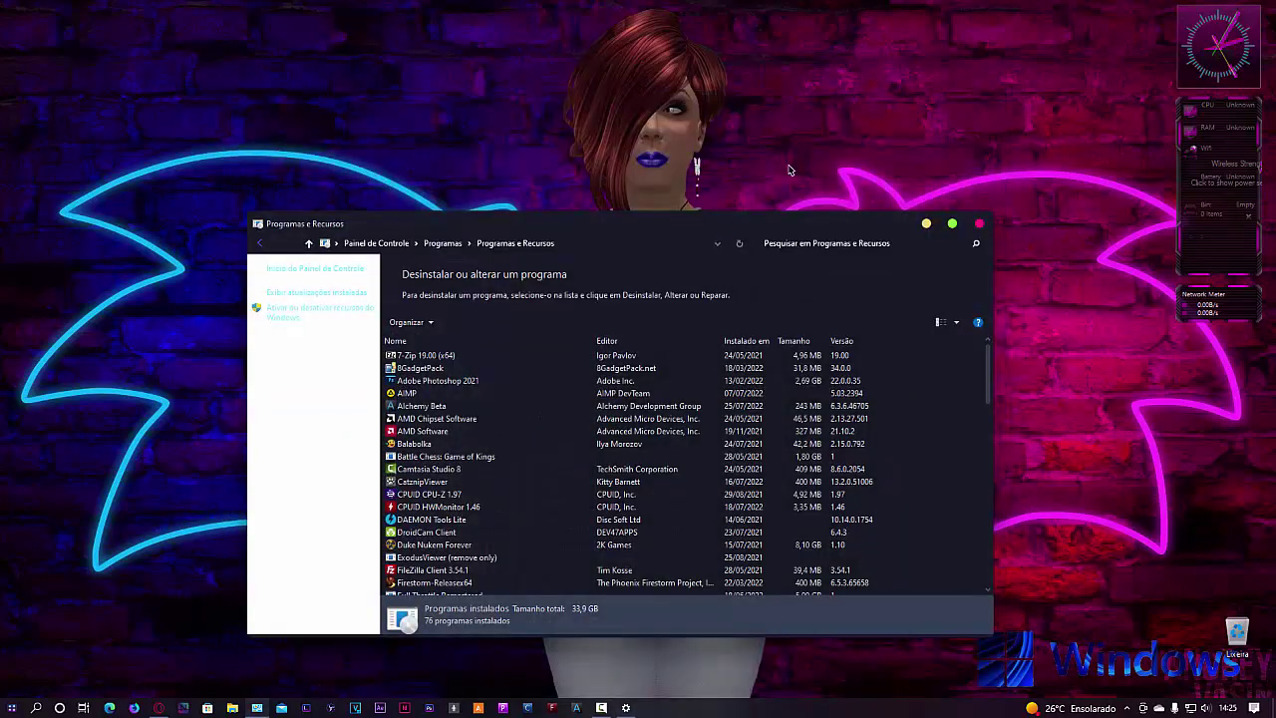
# - Locate Safer Web and RAV Endpoint Protection among the installed programs in the Control Panel
pyautogui.scroll(-12, 480, 425)
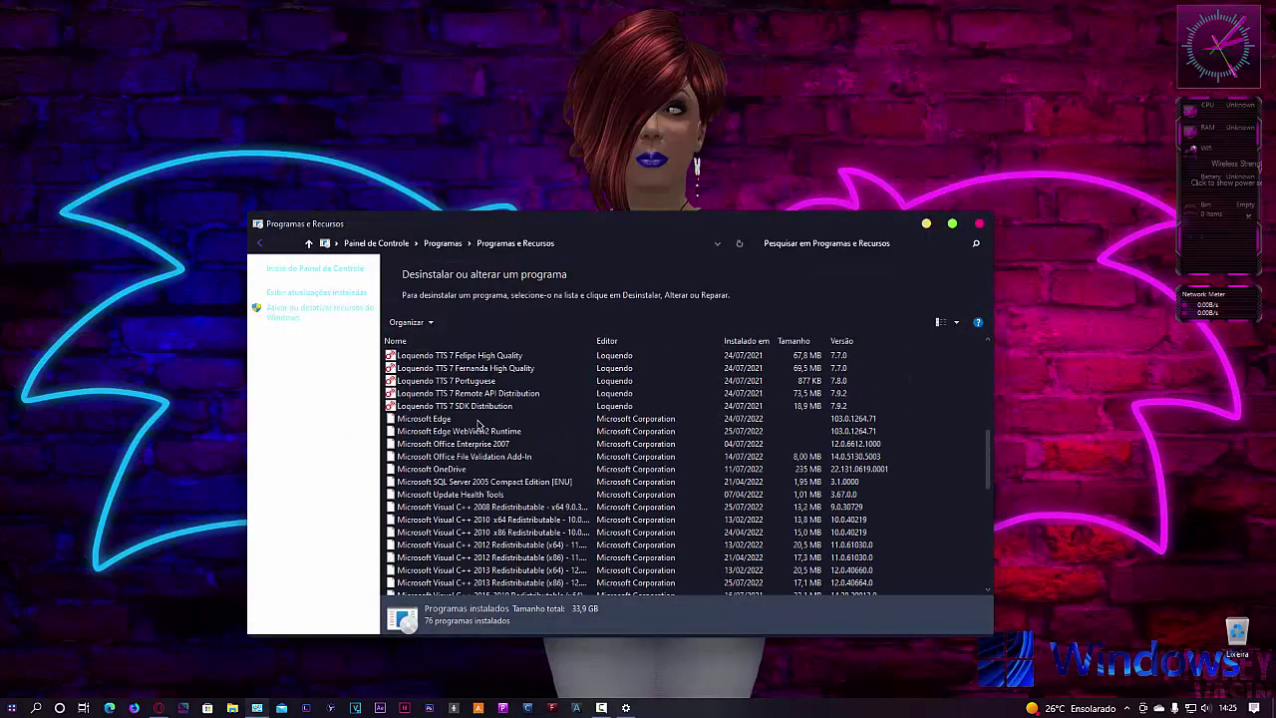
pyautogui.scroll(-4, 479, 425)
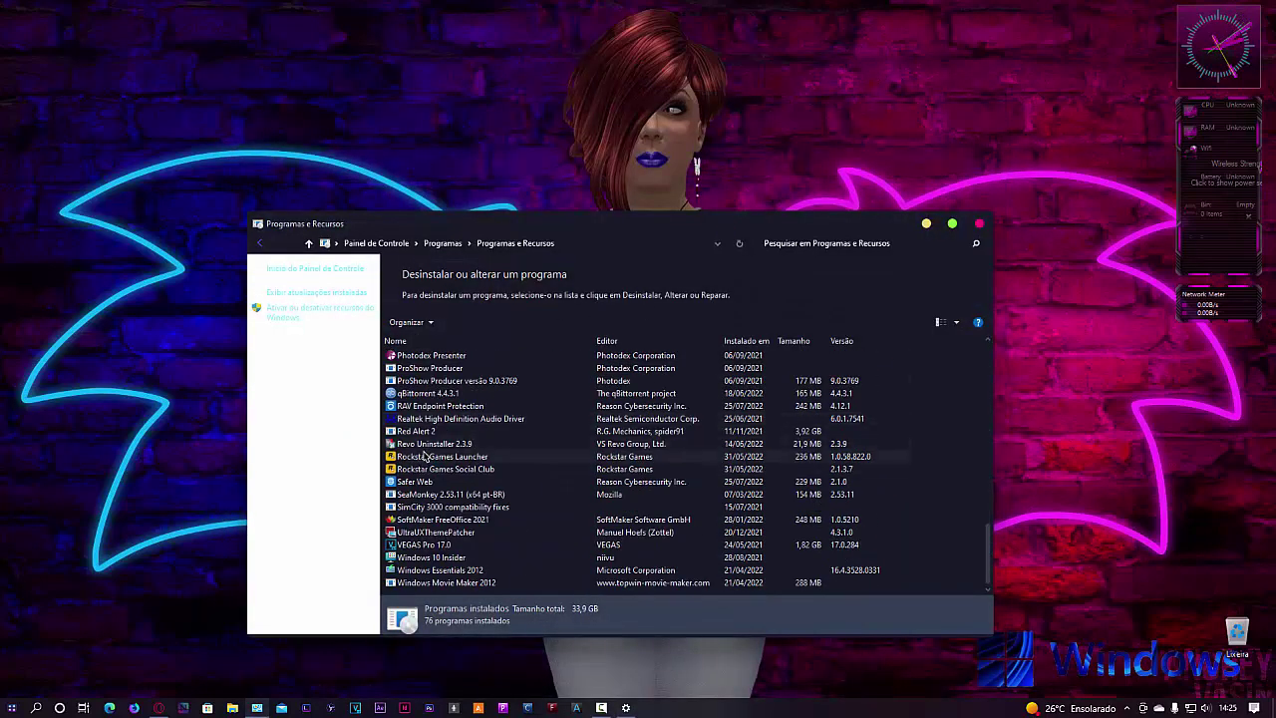
pyautogui.click(448, 482)
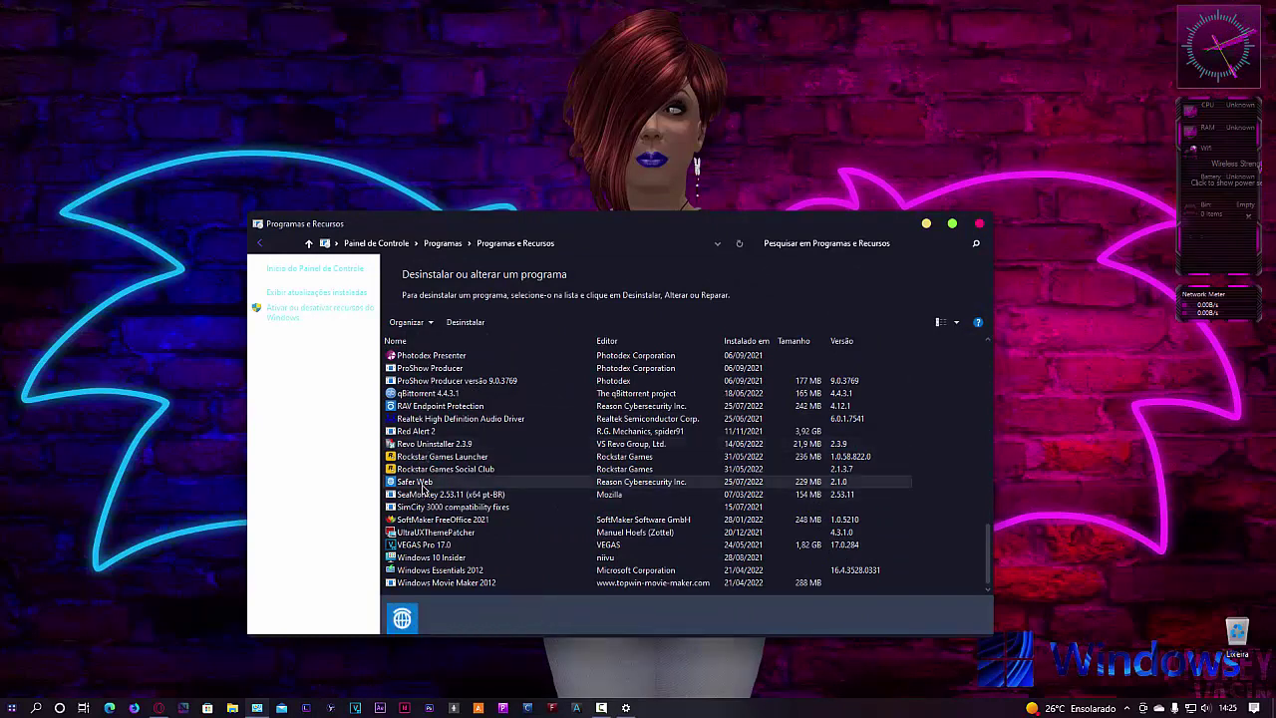
pyautogui.click(459, 406)
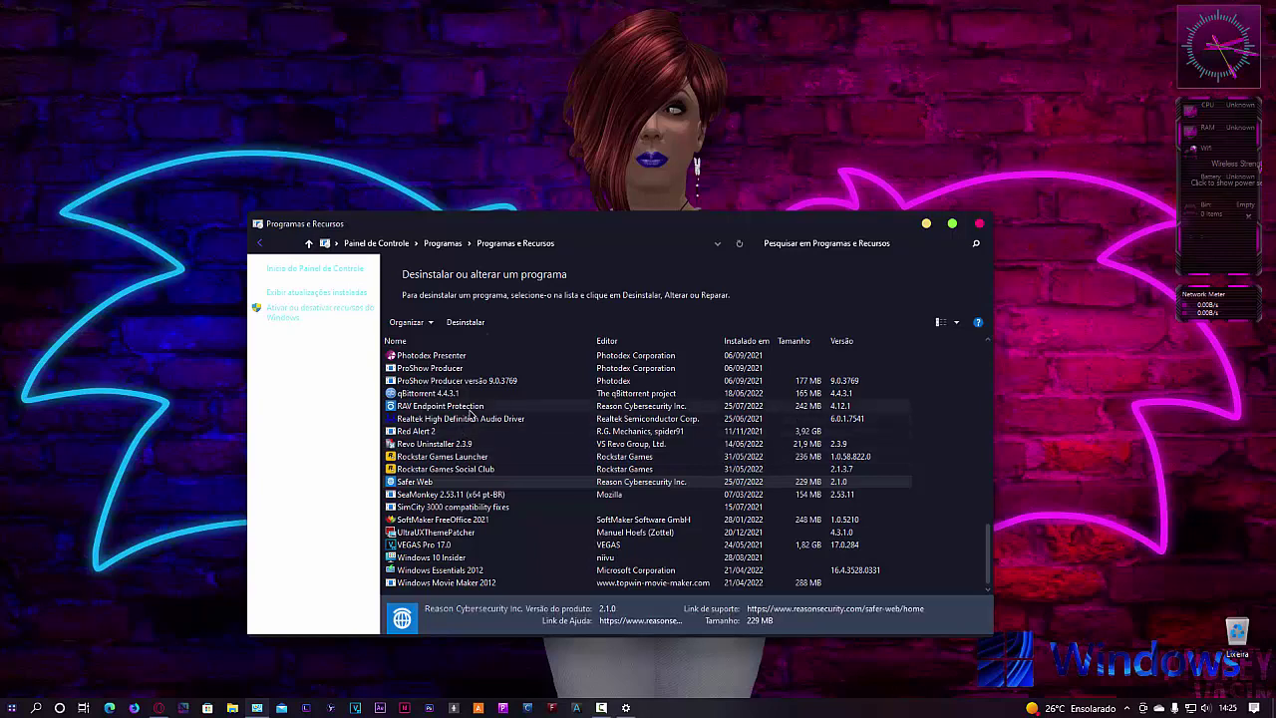
pyautogui.press('Up')
pyautogui.press('s')
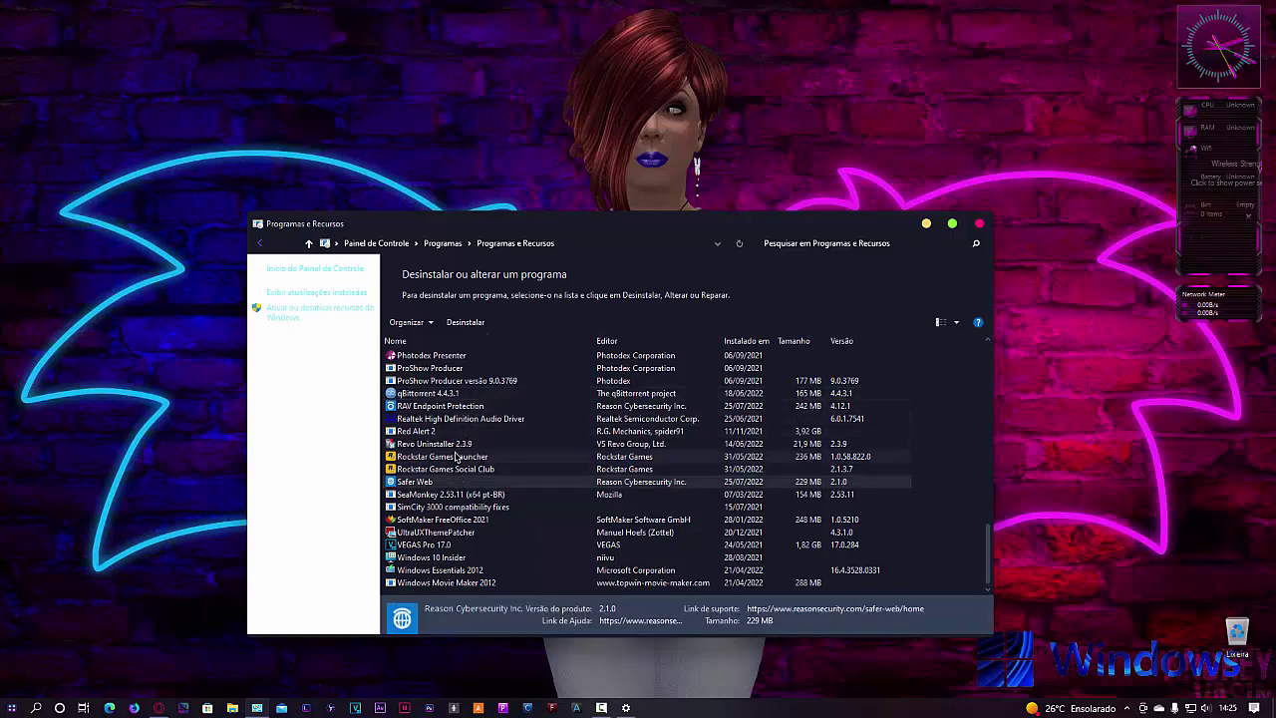
pyautogui.click(465, 408)
# - Switch to Revo Uninstaller by launching it from the installed applications
pyautogui.press('super')
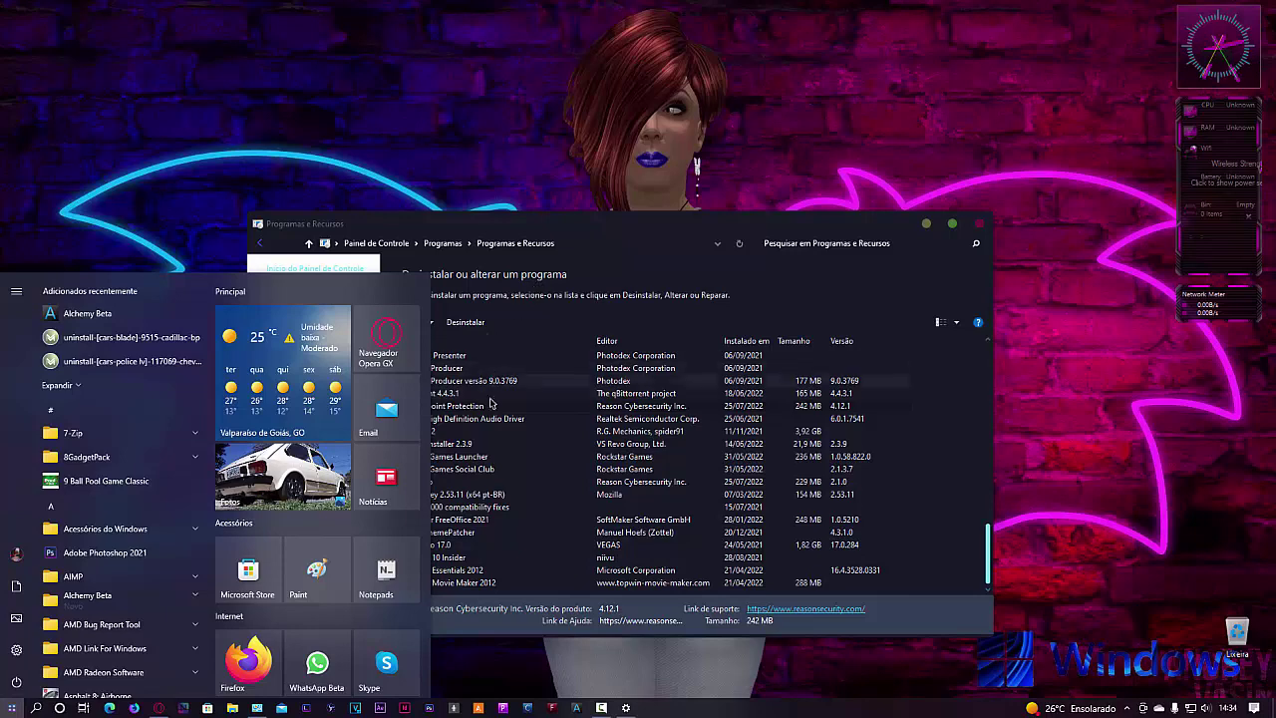
pyautogui.scroll(-10, 164, 506)
pyautogui.scroll(-5, 165, 507)
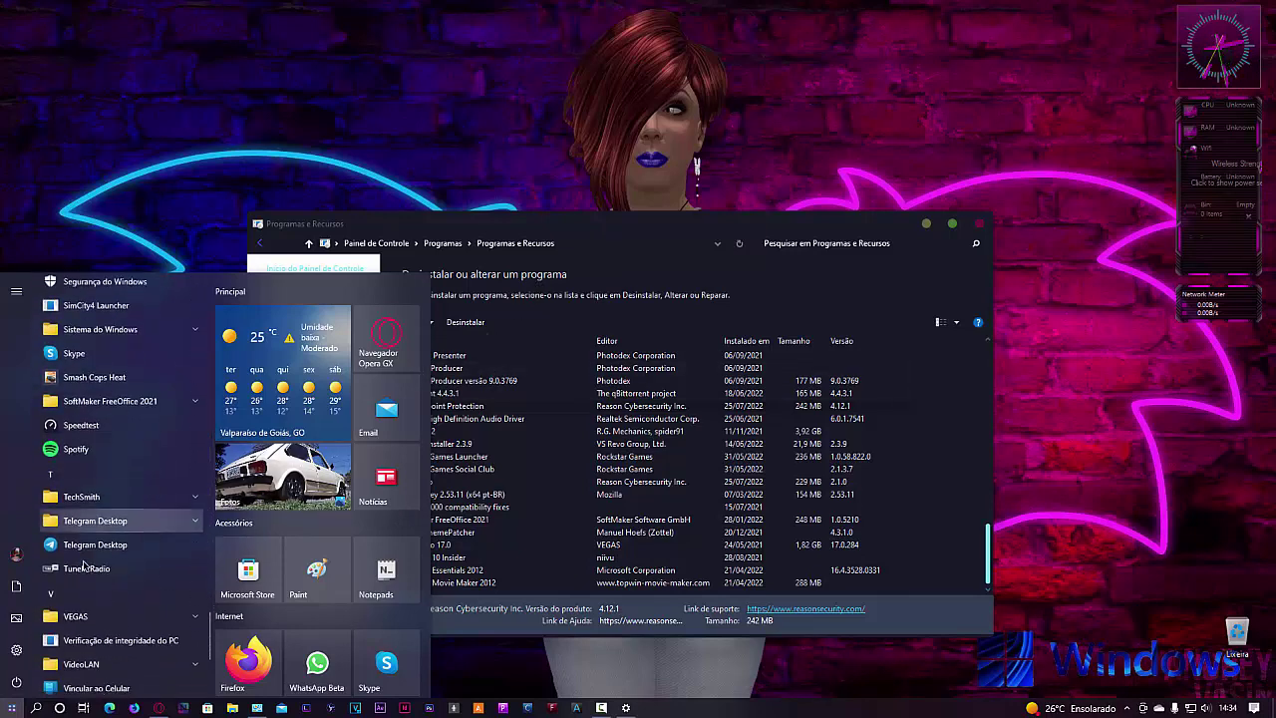
pyautogui.scroll(5, 128, 437)
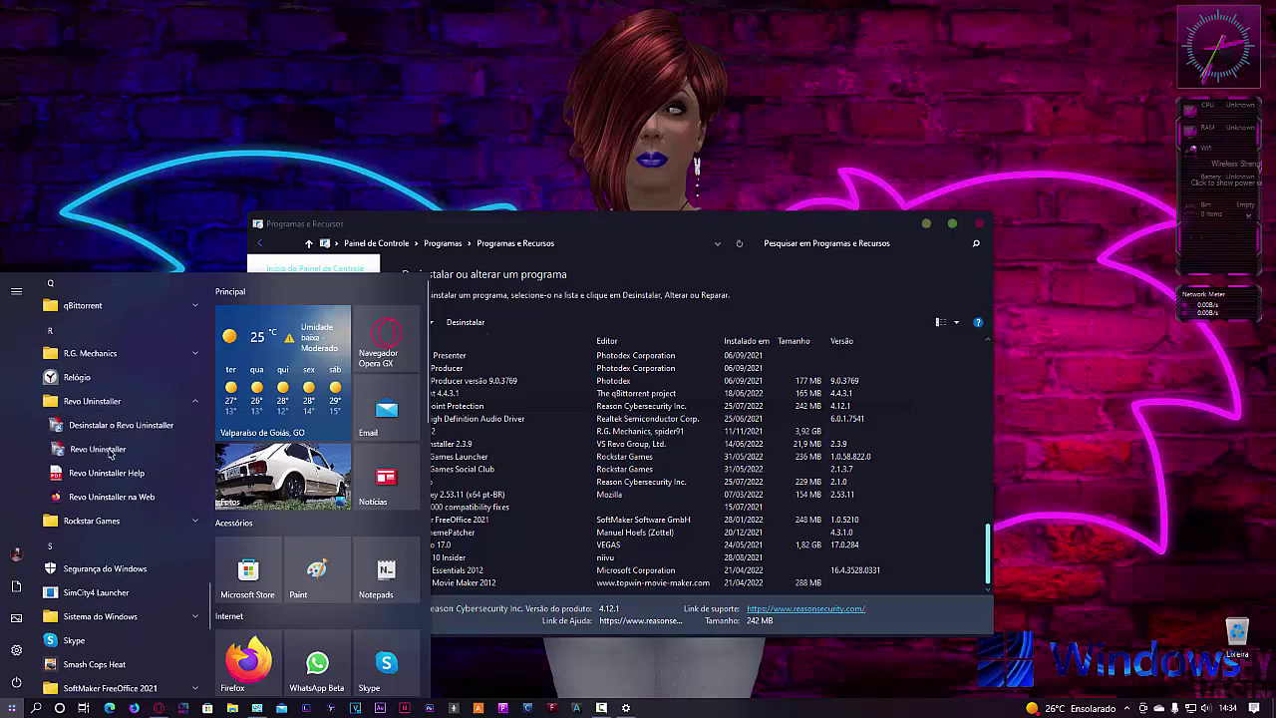
pyautogui.click(109, 453)
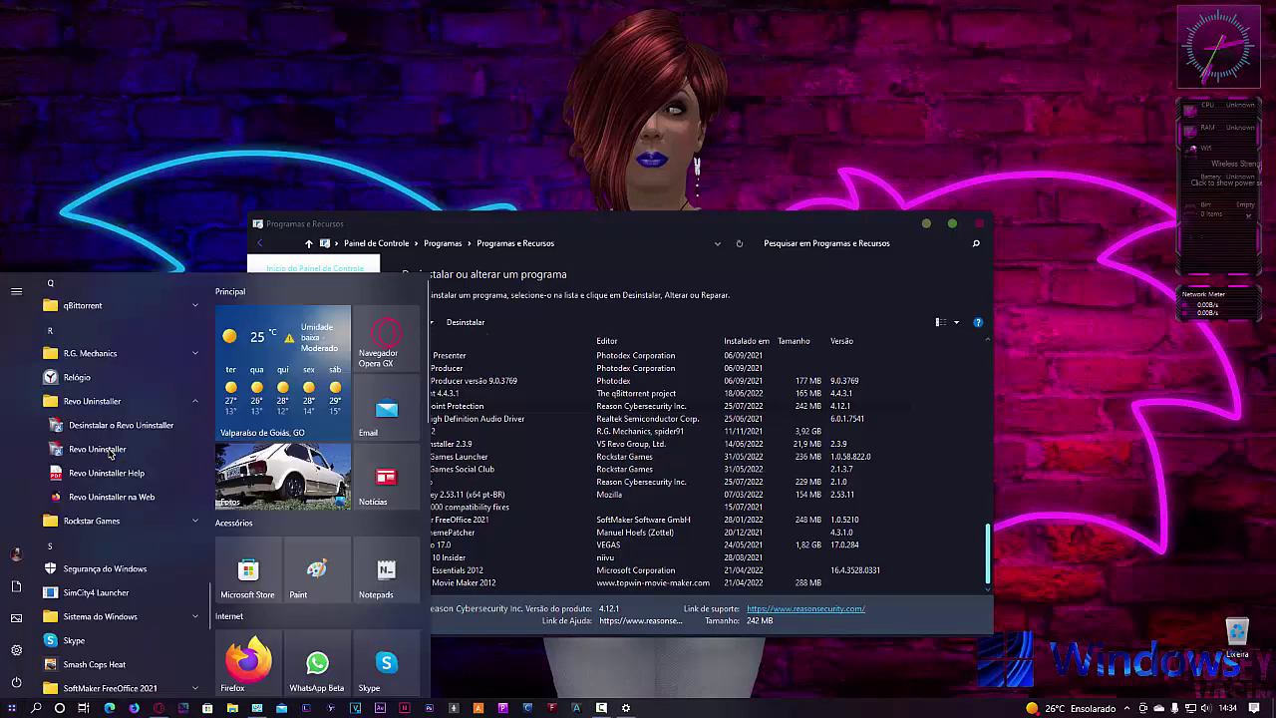
pyautogui.click(110, 454)
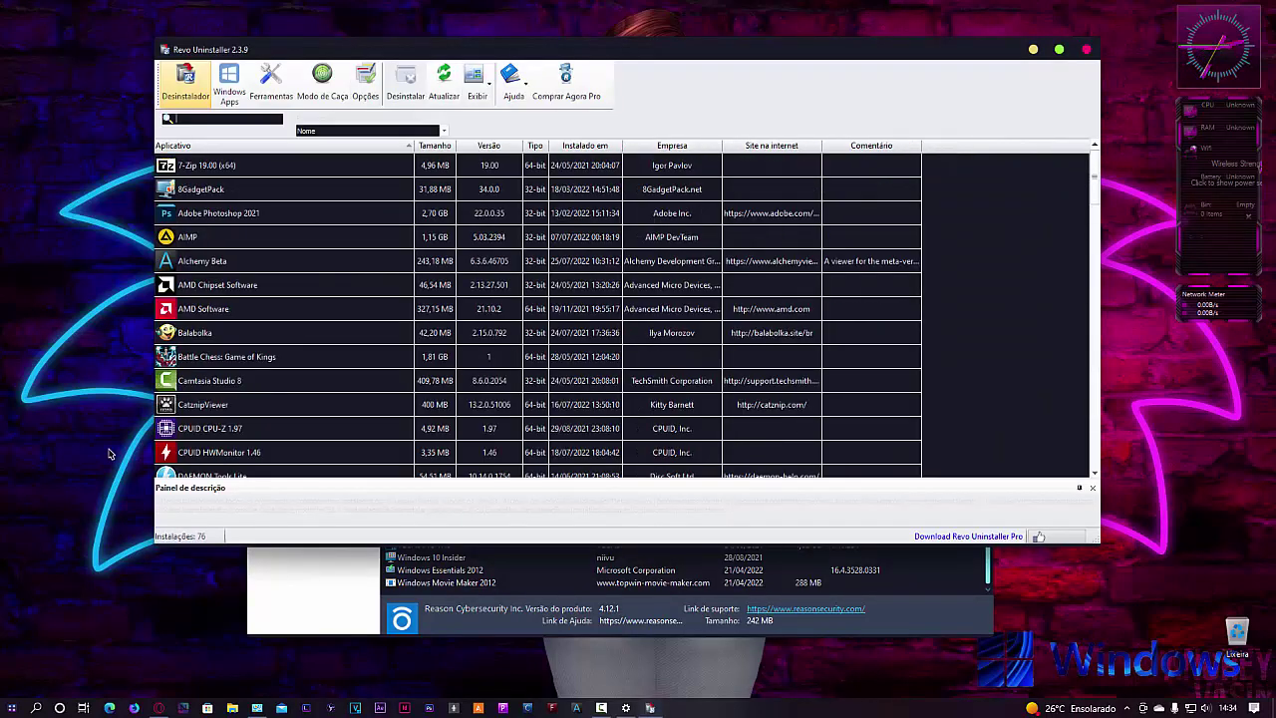
# - Uninstall RAV Endpoint Protection without creating a system restore point, and confirm the removal of all its components in its own uninstaller
pyautogui.scroll(-20, 279, 351)
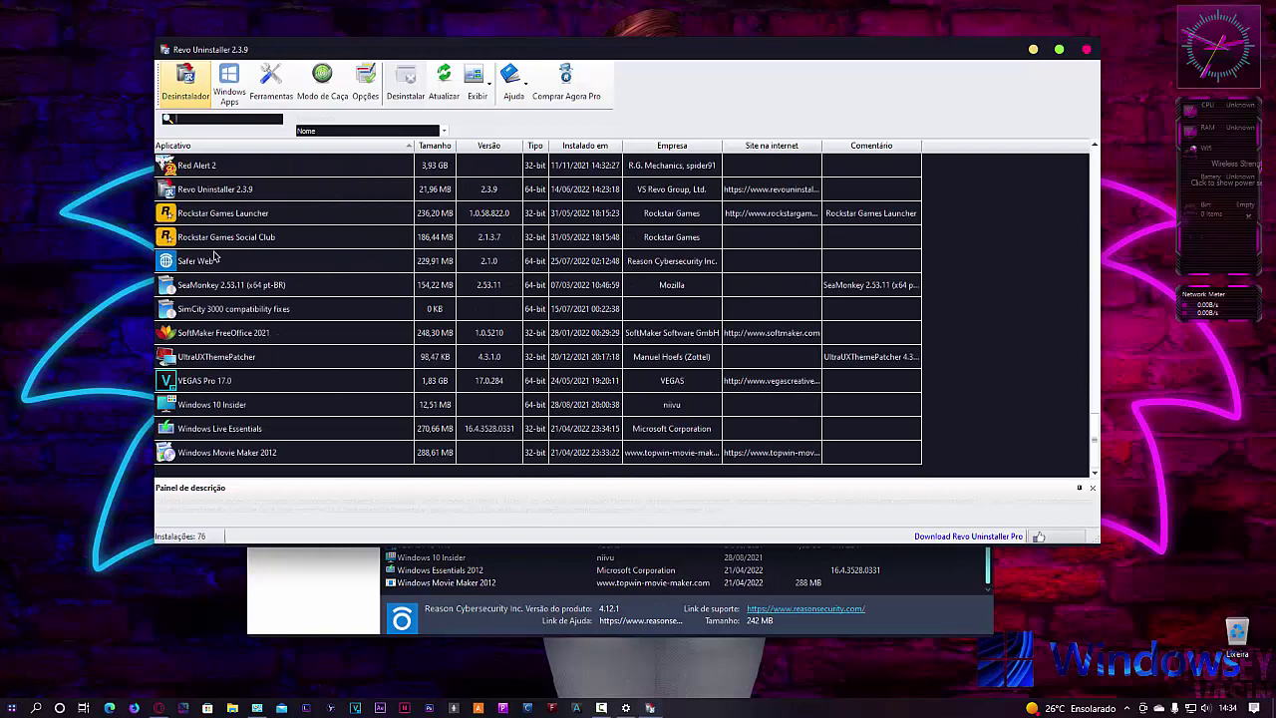
pyautogui.scroll(3, 218, 261)
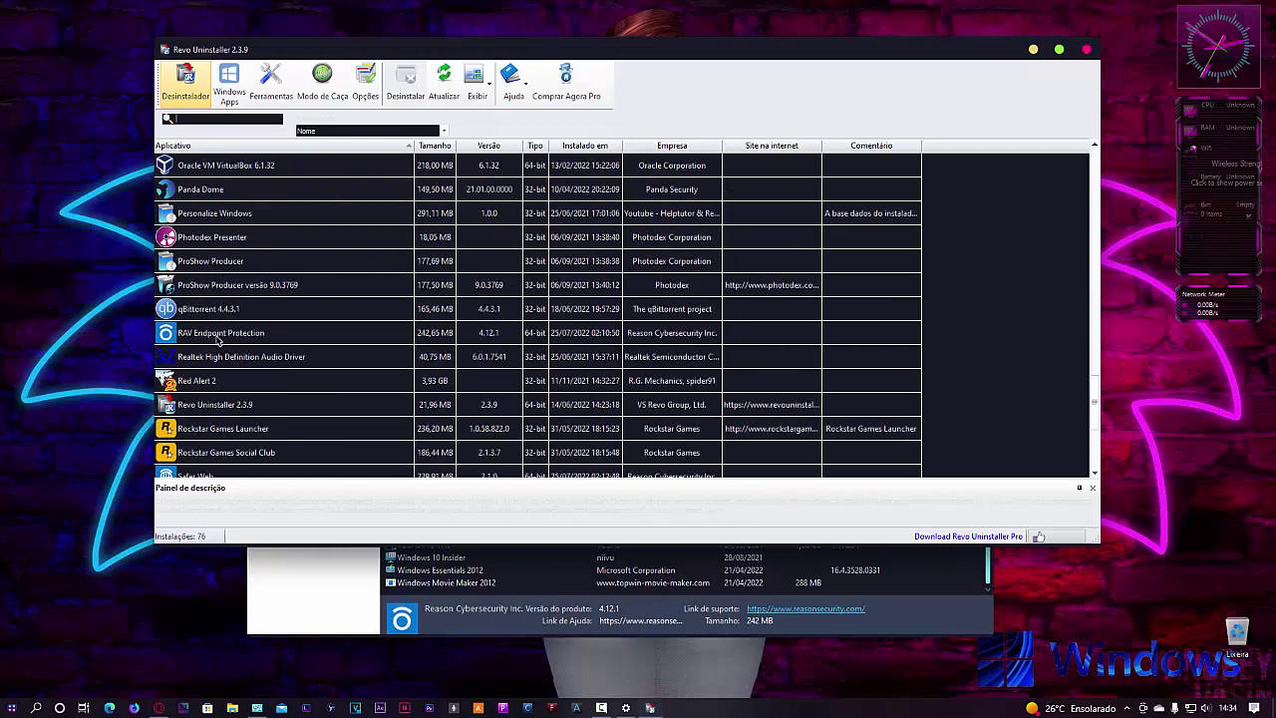
pyautogui.click(218, 334)
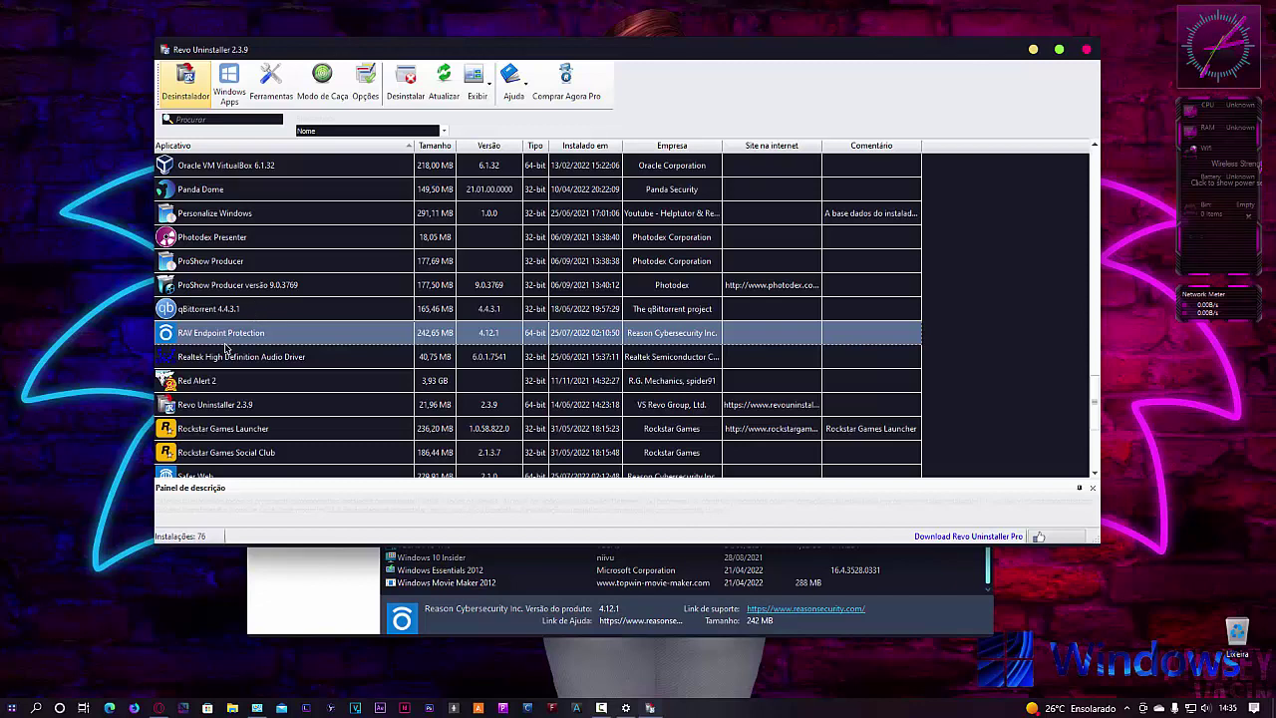
pyautogui.scroll(-3, 226, 332)
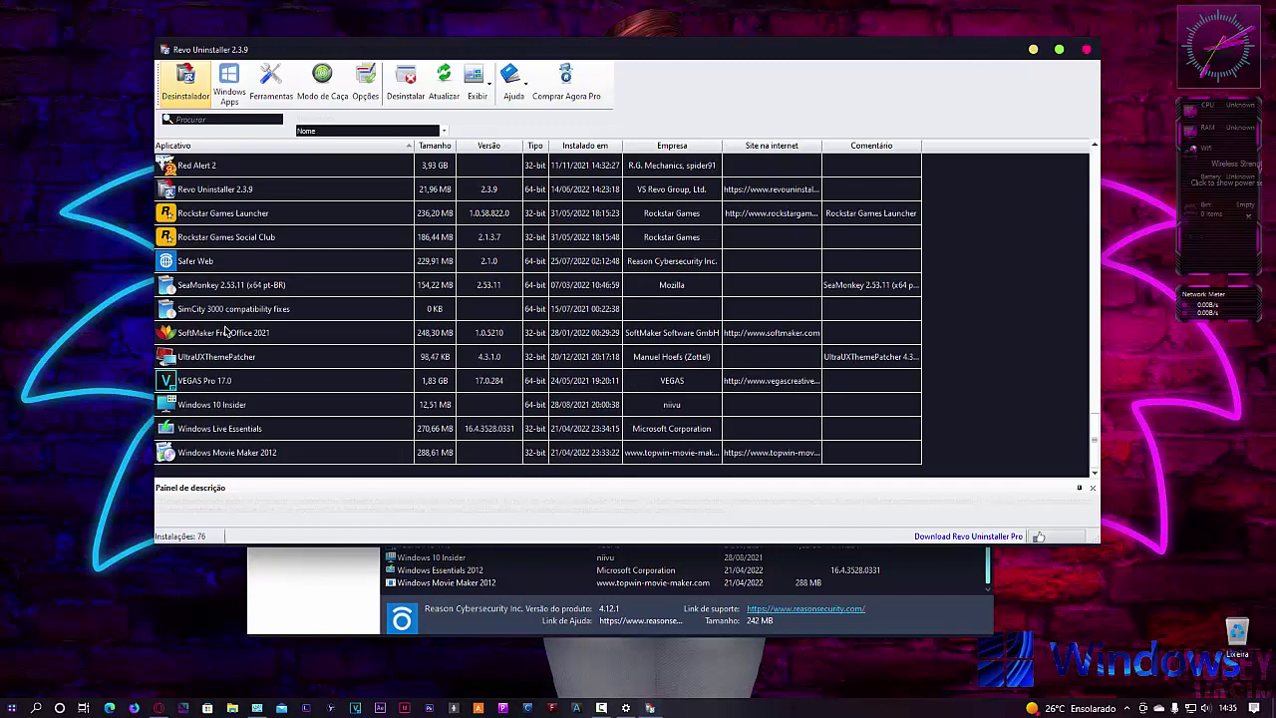
pyautogui.scroll(2, 225, 332)
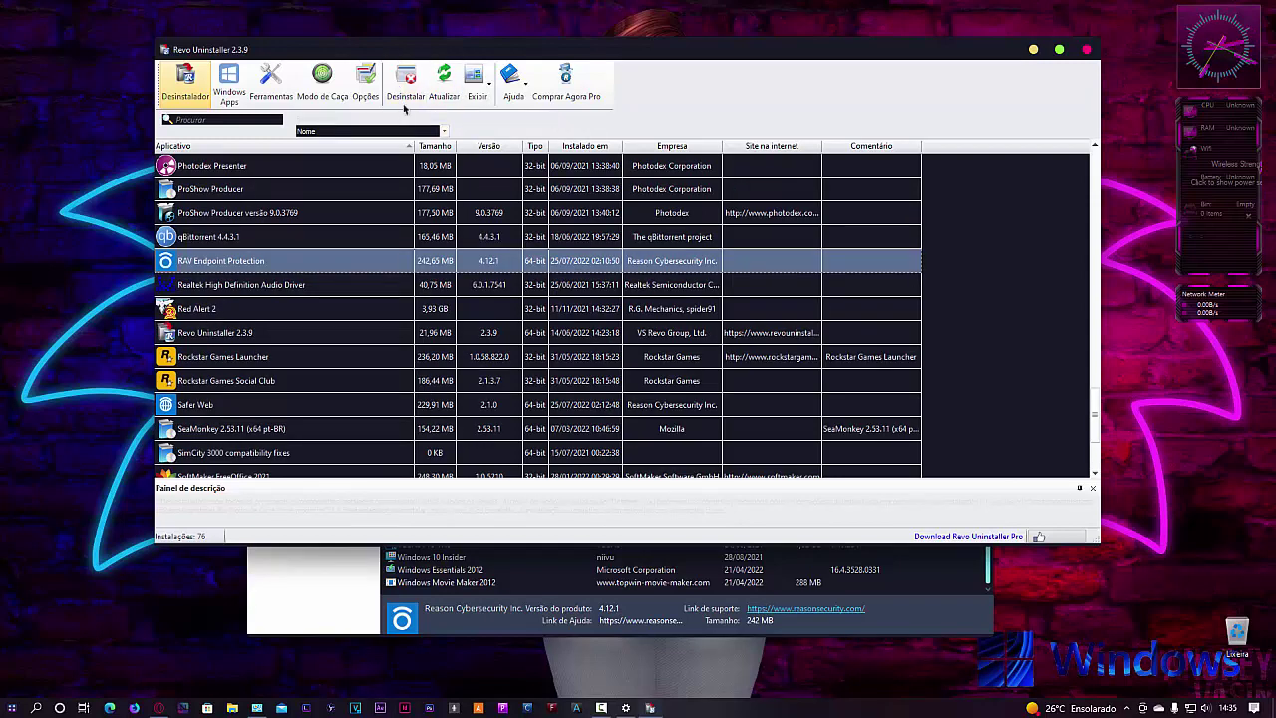
pyautogui.click(405, 95)
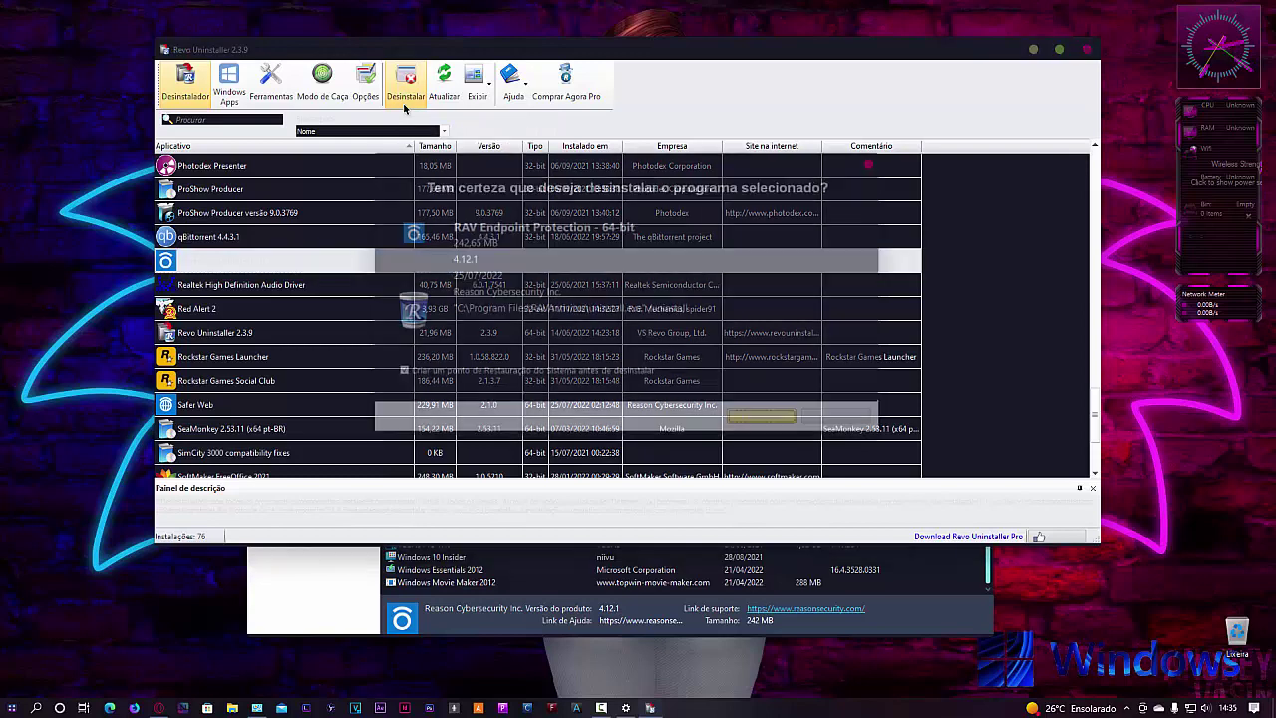
pyautogui.click(521, 380)
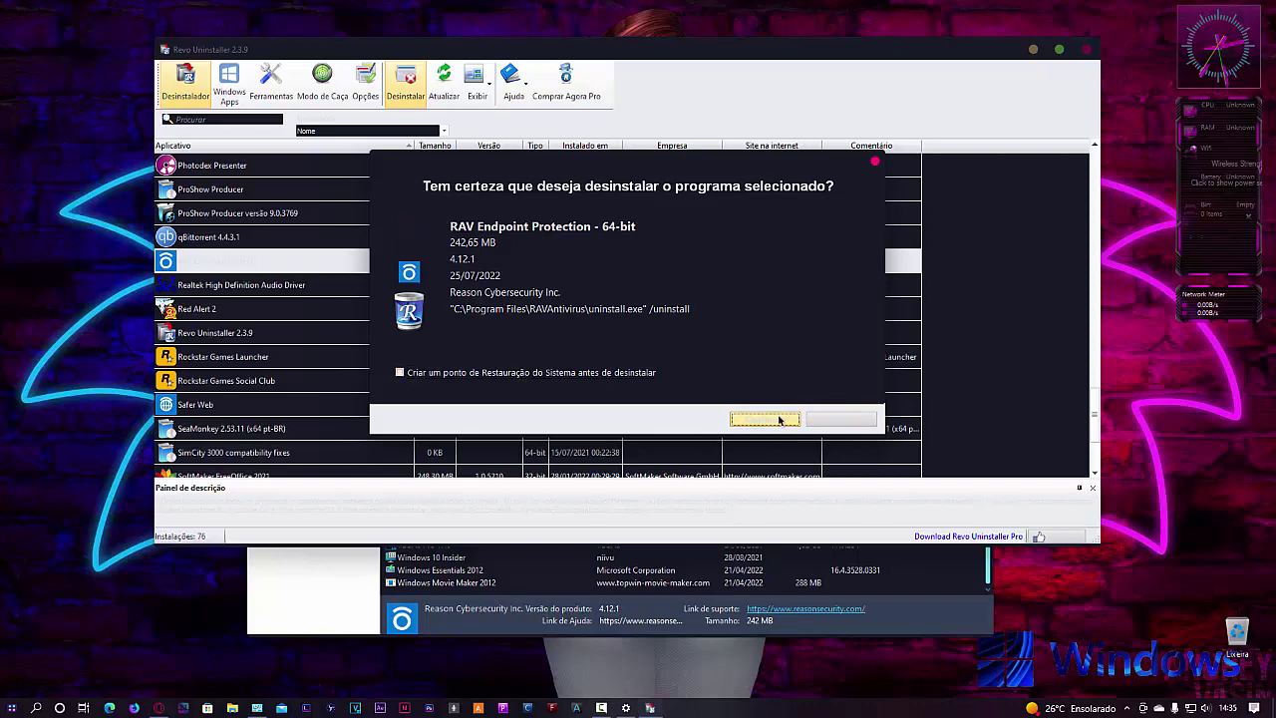
pyautogui.click(750, 419)
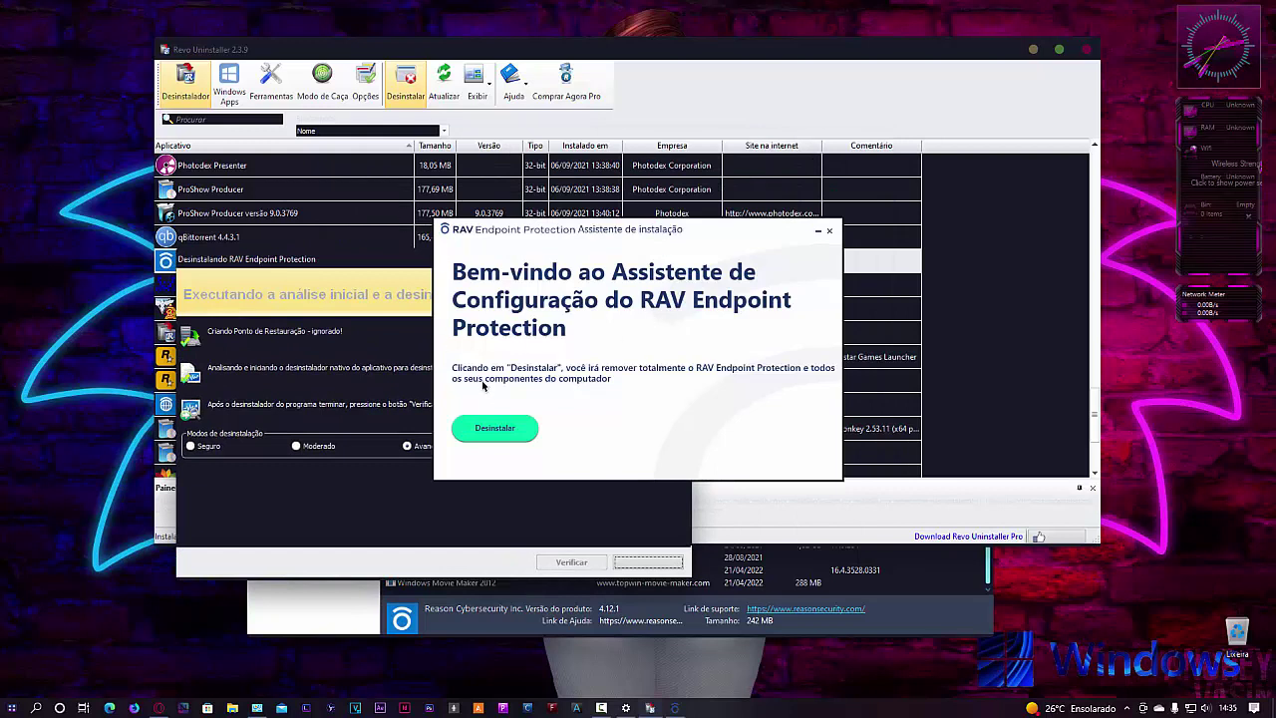
pyautogui.click(500, 431)
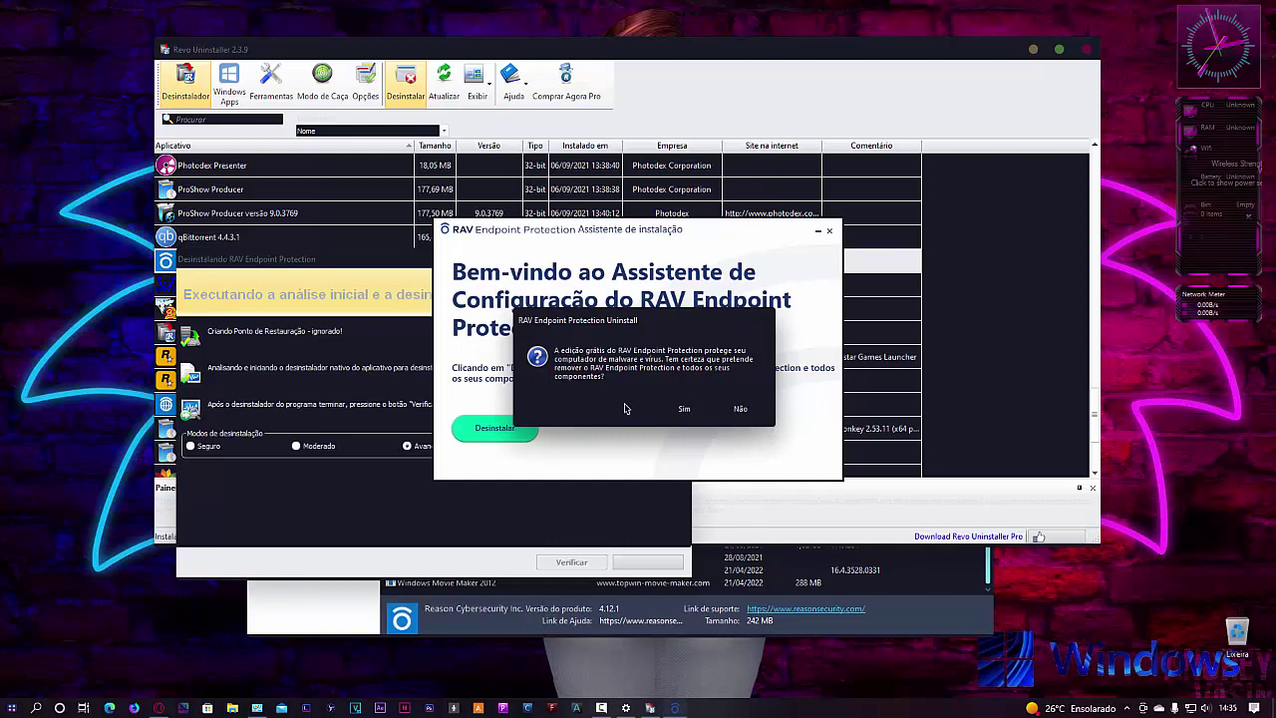
pyautogui.click(688, 411)
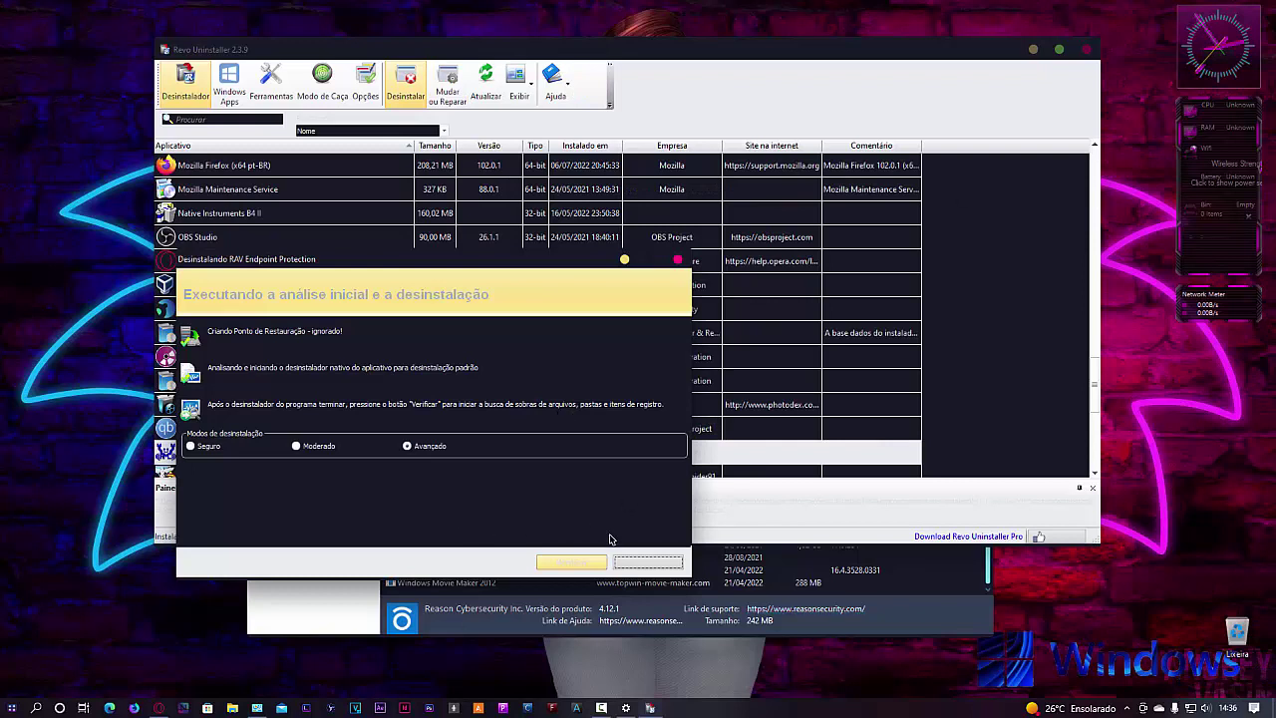
# - Scan for leftovers of RAV Endpoint Protection in advanced mode, then select all the leftover Prefetch files and confirm their deletion
pyautogui.click(585, 562)
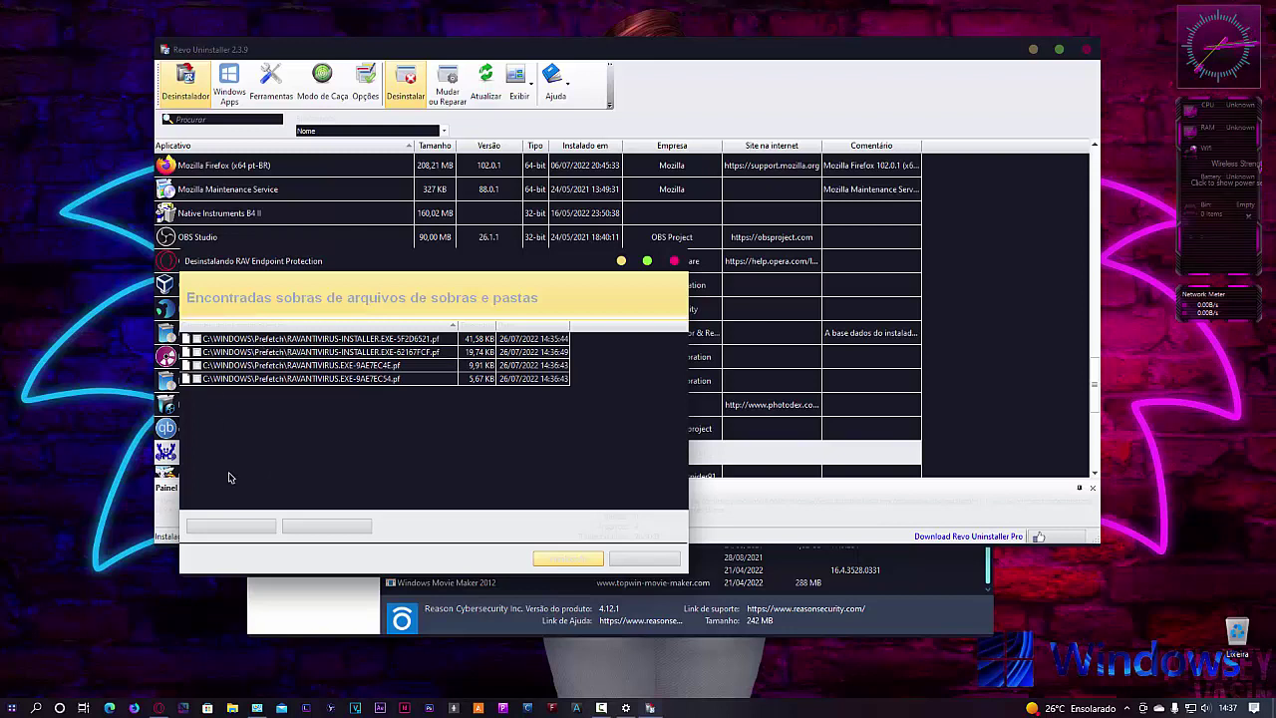
pyautogui.click(231, 526)
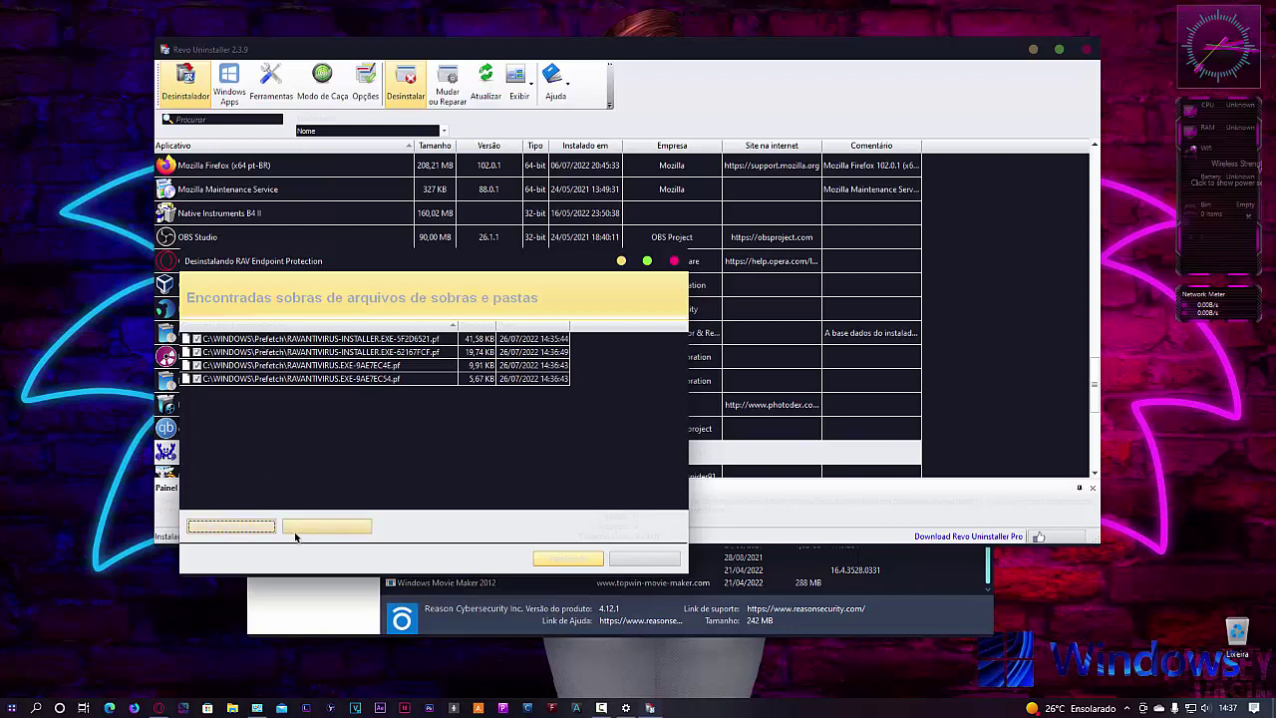
pyautogui.click(356, 528)
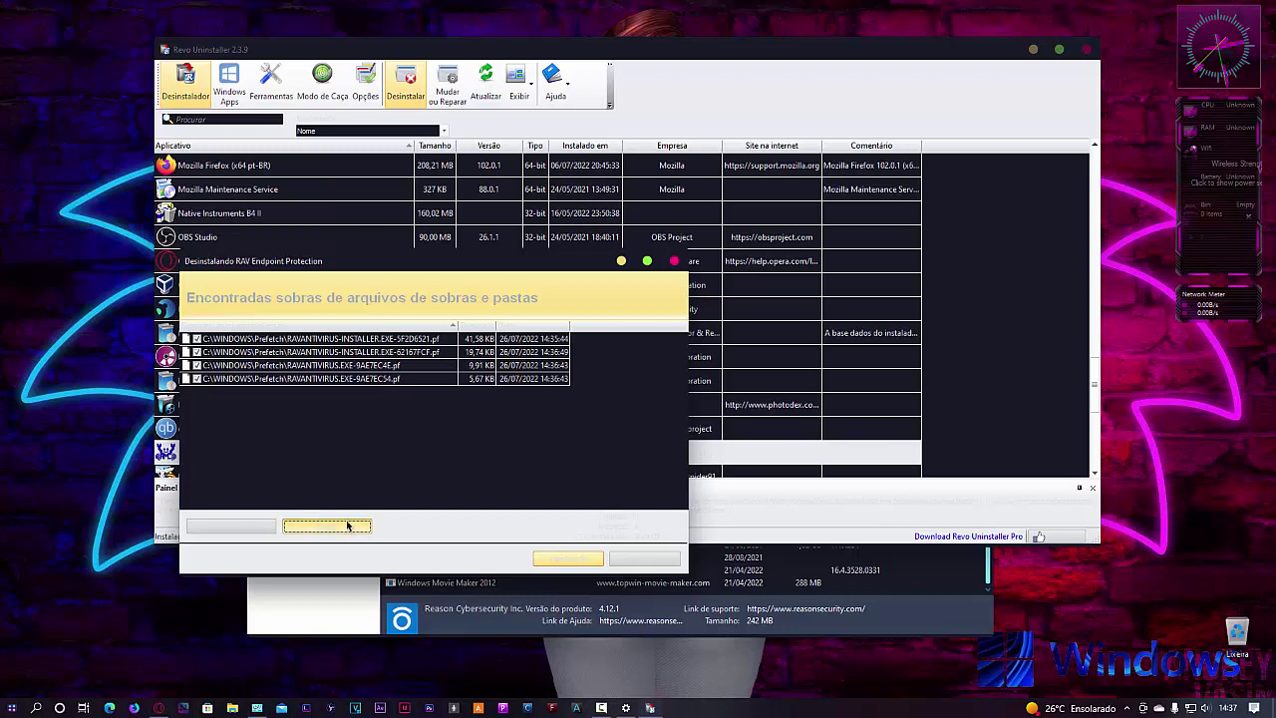
pyautogui.click(347, 525)
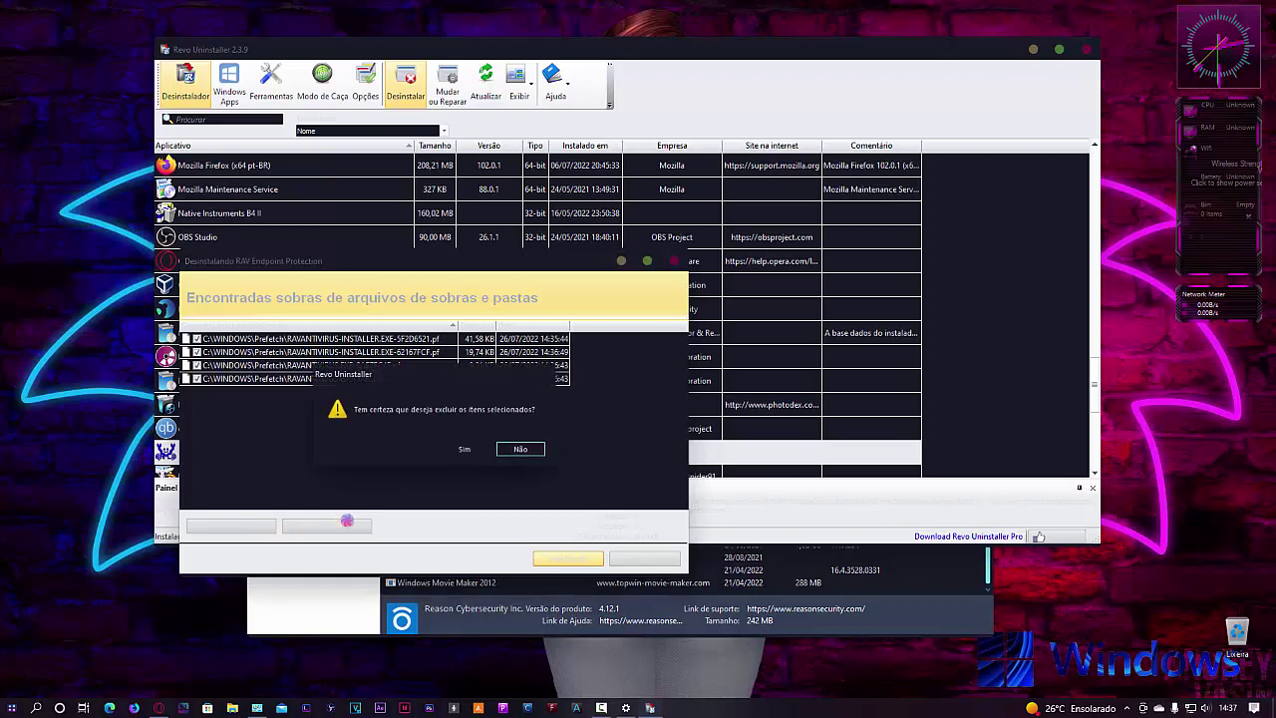
pyautogui.click(463, 452)
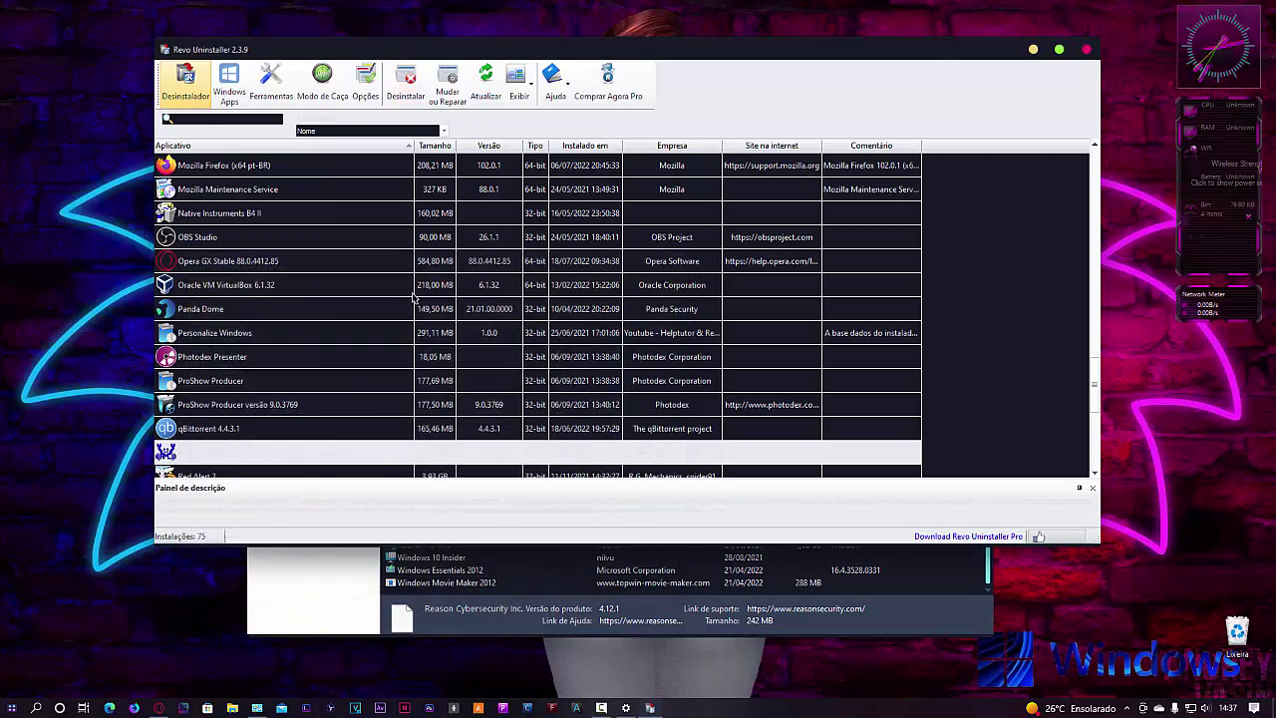
# - Uninstall Safer Web without creating a system restore point, and confirm the removal of all its components in its own uninstall wizard
pyautogui.moveTo(454, 55); pyautogui.dragTo(421, 137)
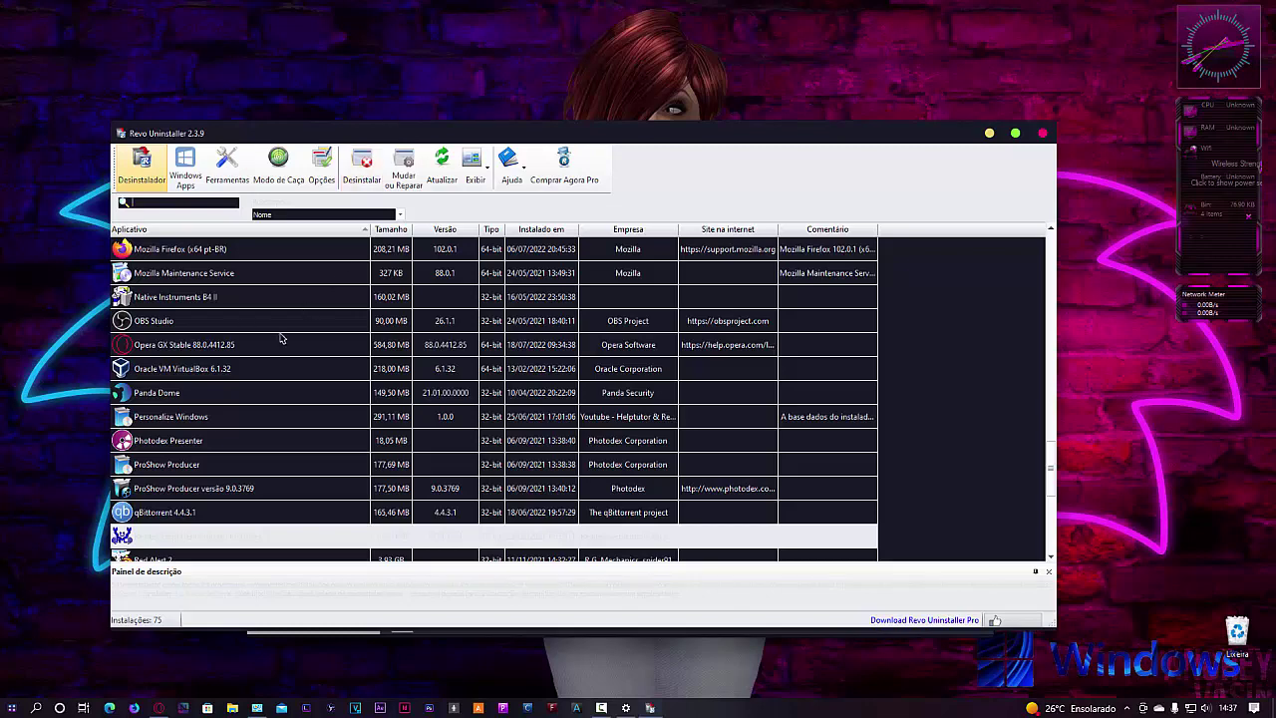
pyautogui.scroll(-3, 283, 339)
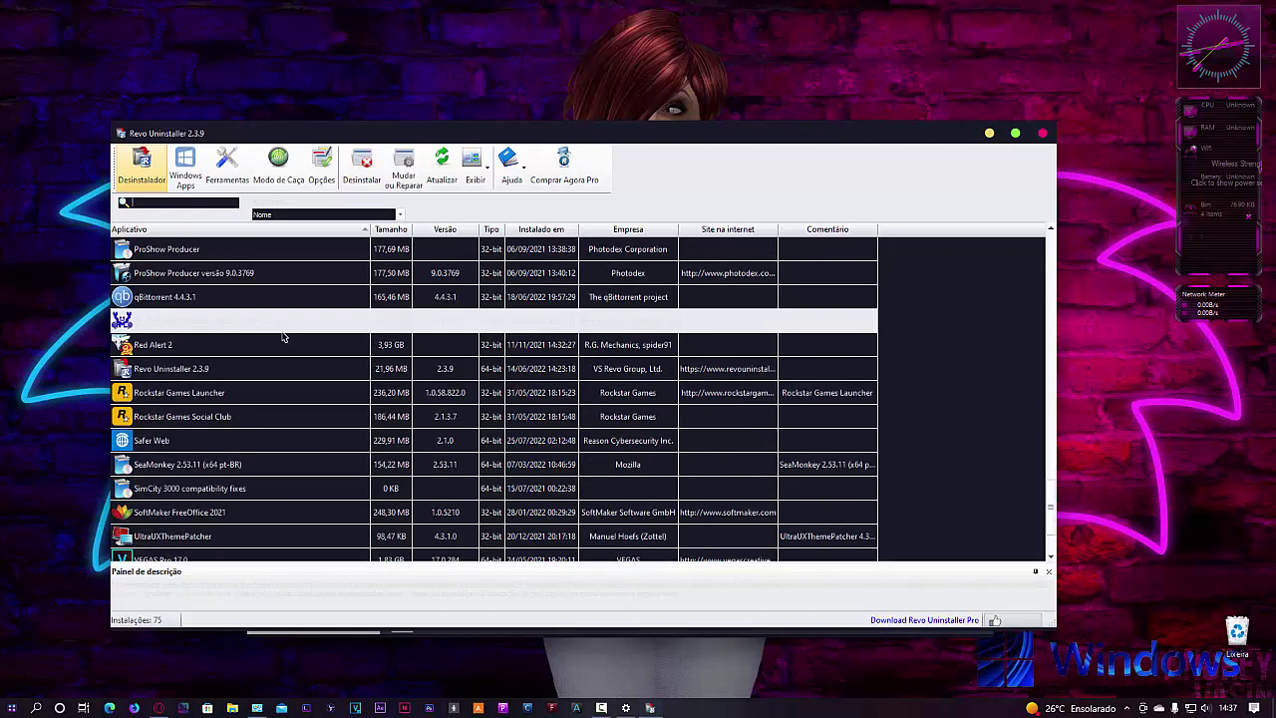
pyautogui.click(170, 442)
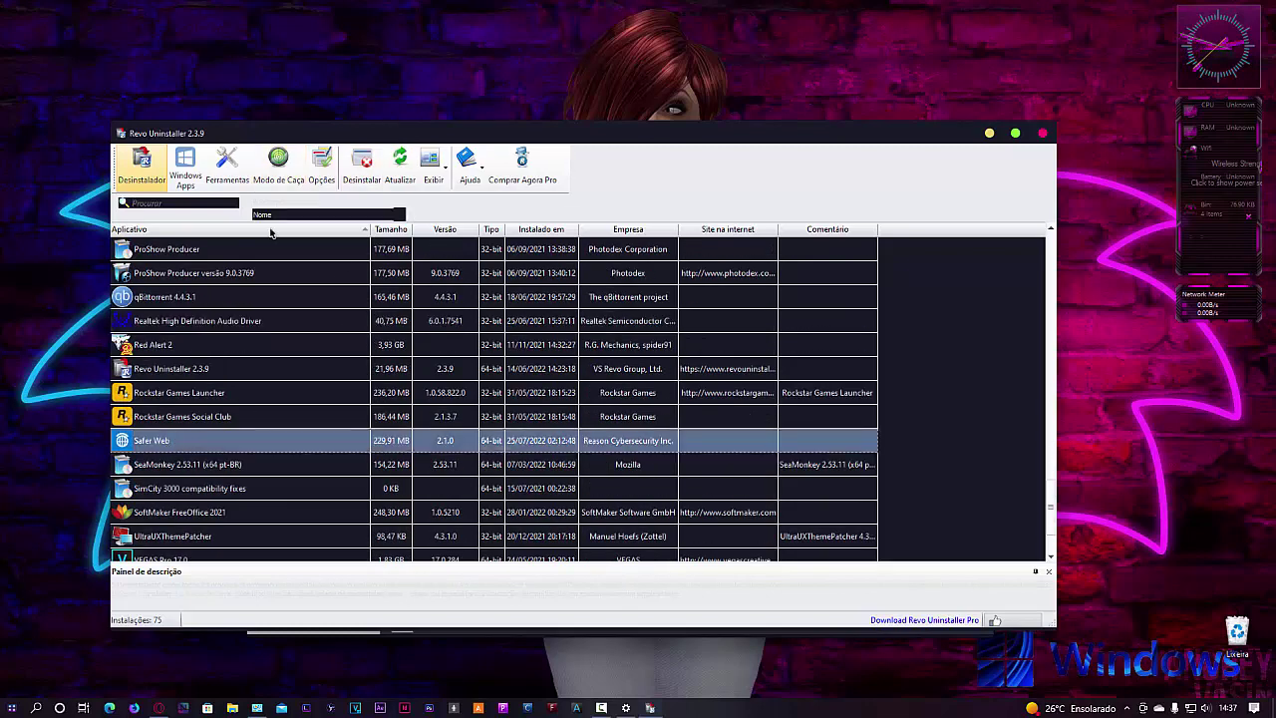
pyautogui.click(354, 183)
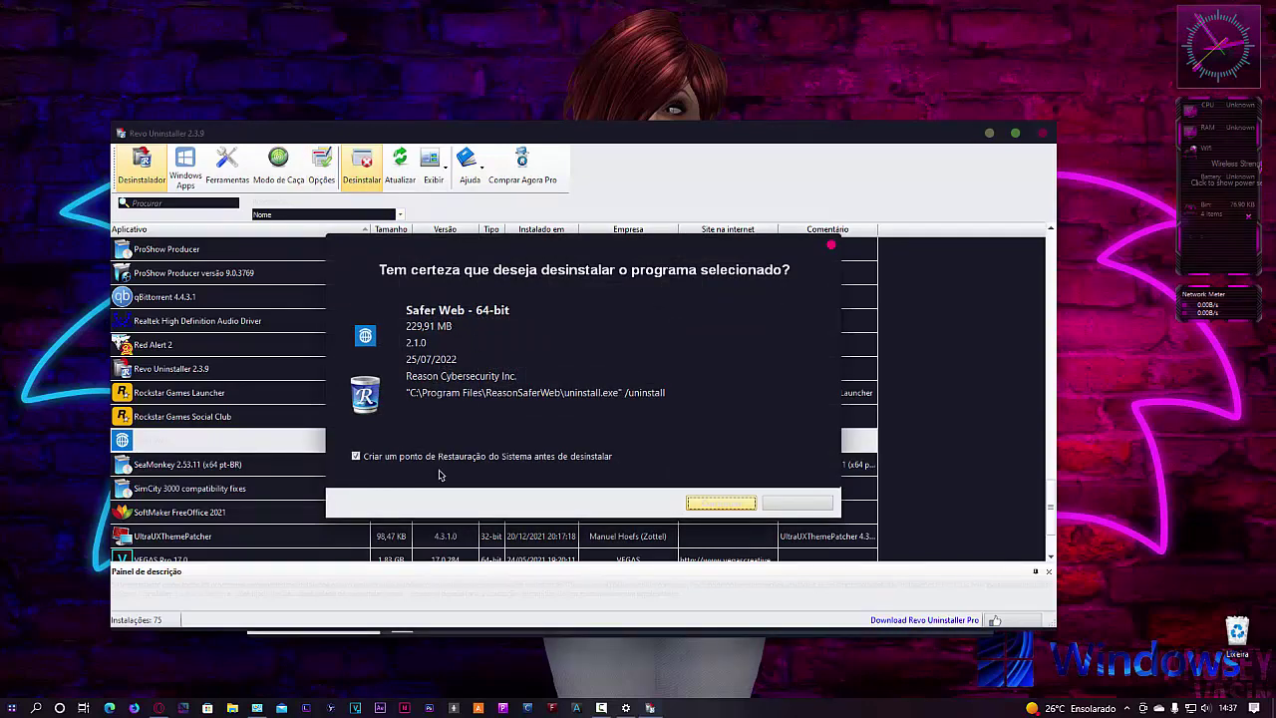
pyautogui.click(446, 456)
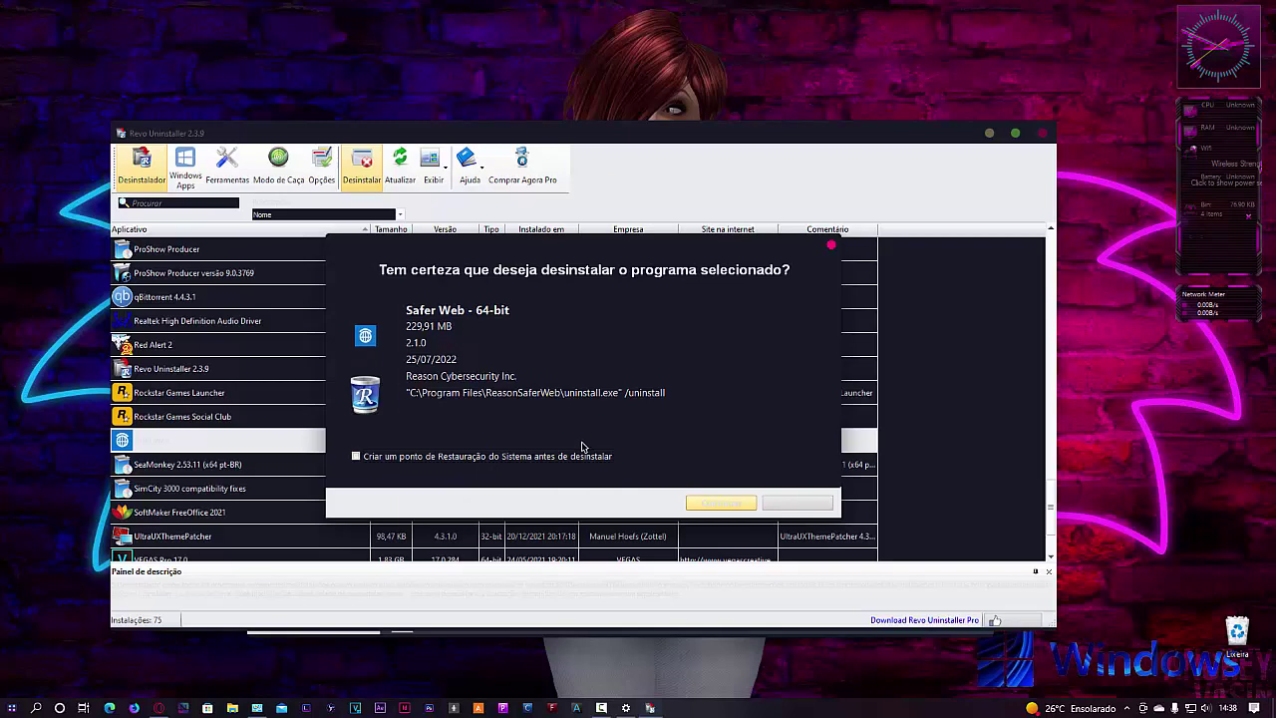
pyautogui.click(702, 505)
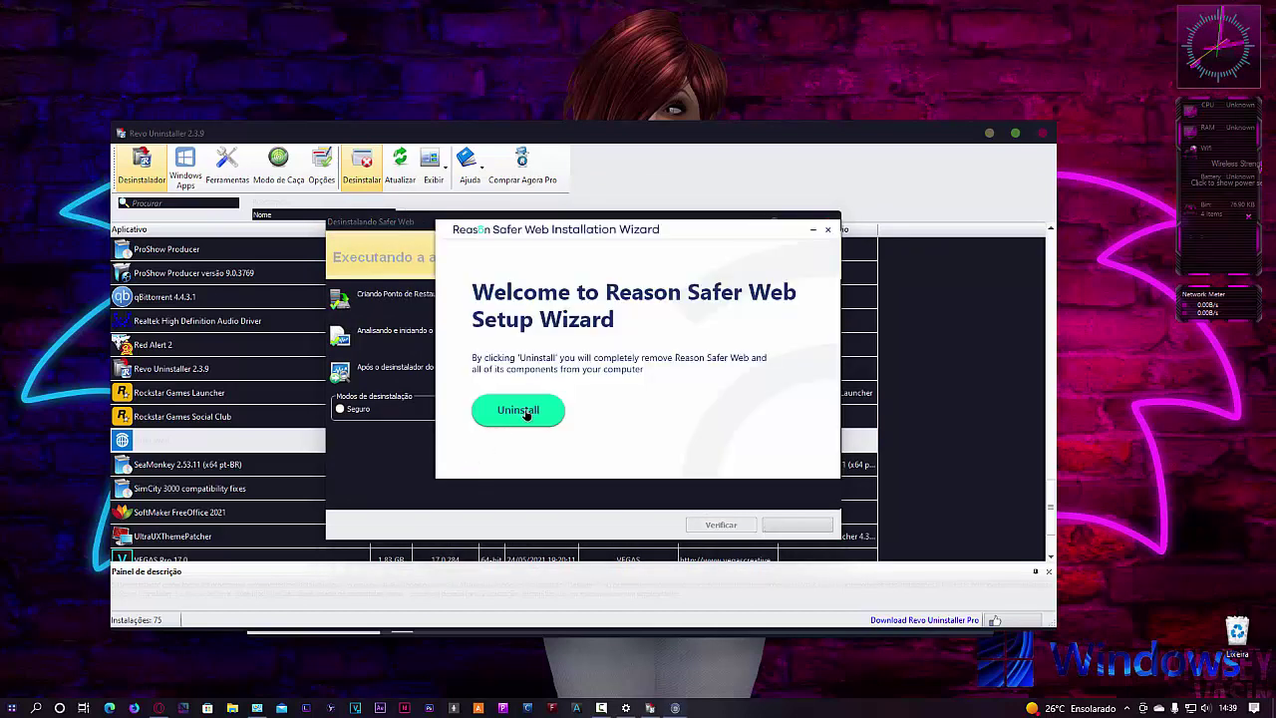
pyautogui.click(518, 411)
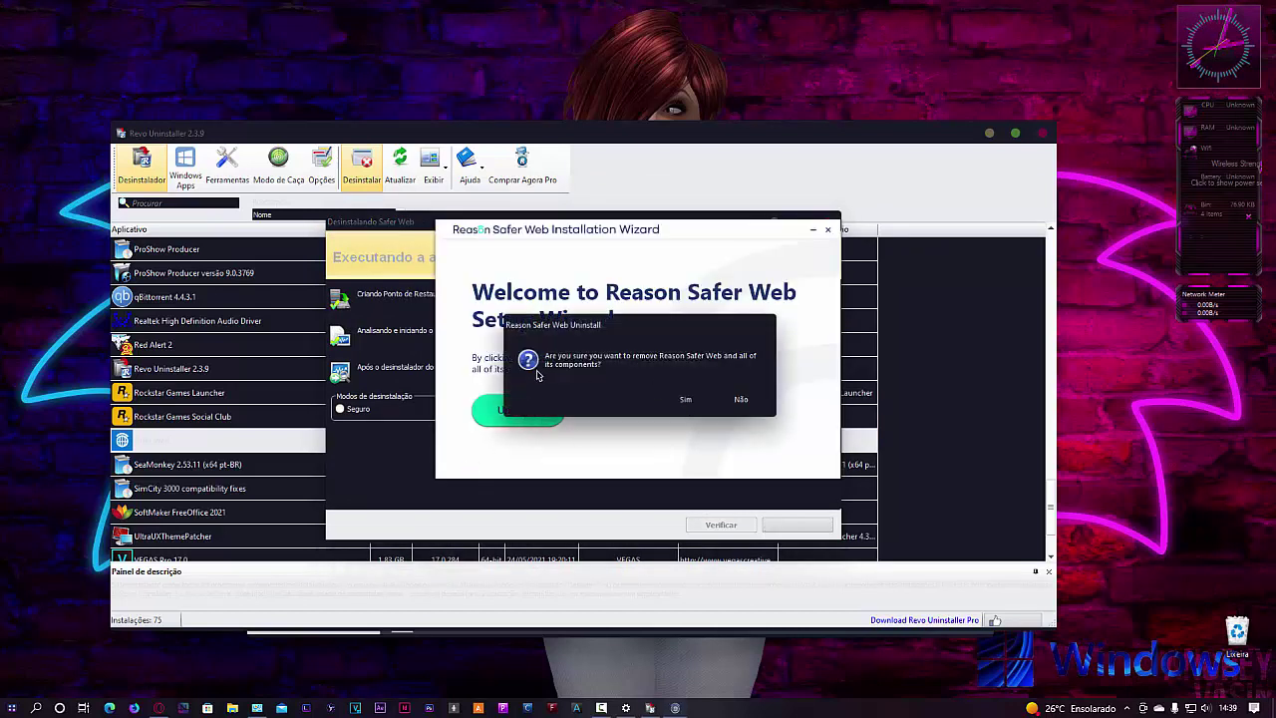
pyautogui.click(685, 400)
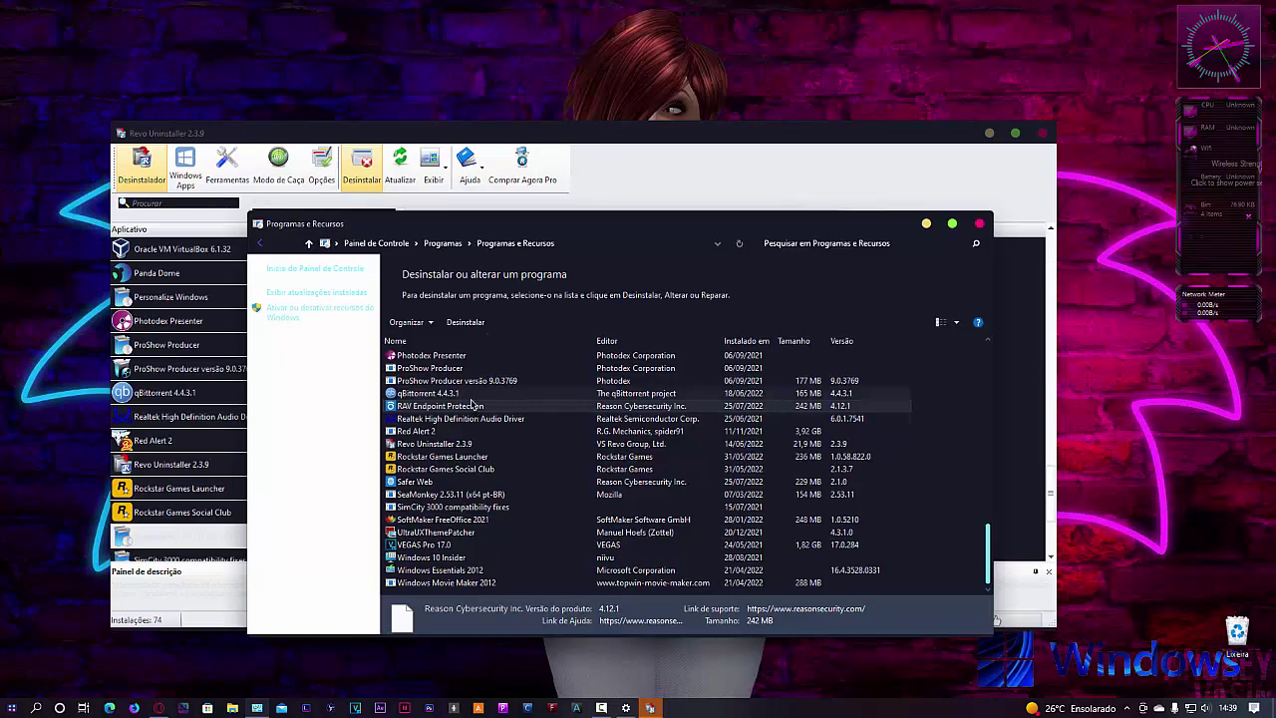
# - Refresh the installed programs list in Programs and Features and look through it for RAV Endpoint Protection and Safer Web
pyautogui.scroll(7, 473, 402)
pyautogui.scroll(-7, 472, 402)
pyautogui.click(596, 243)
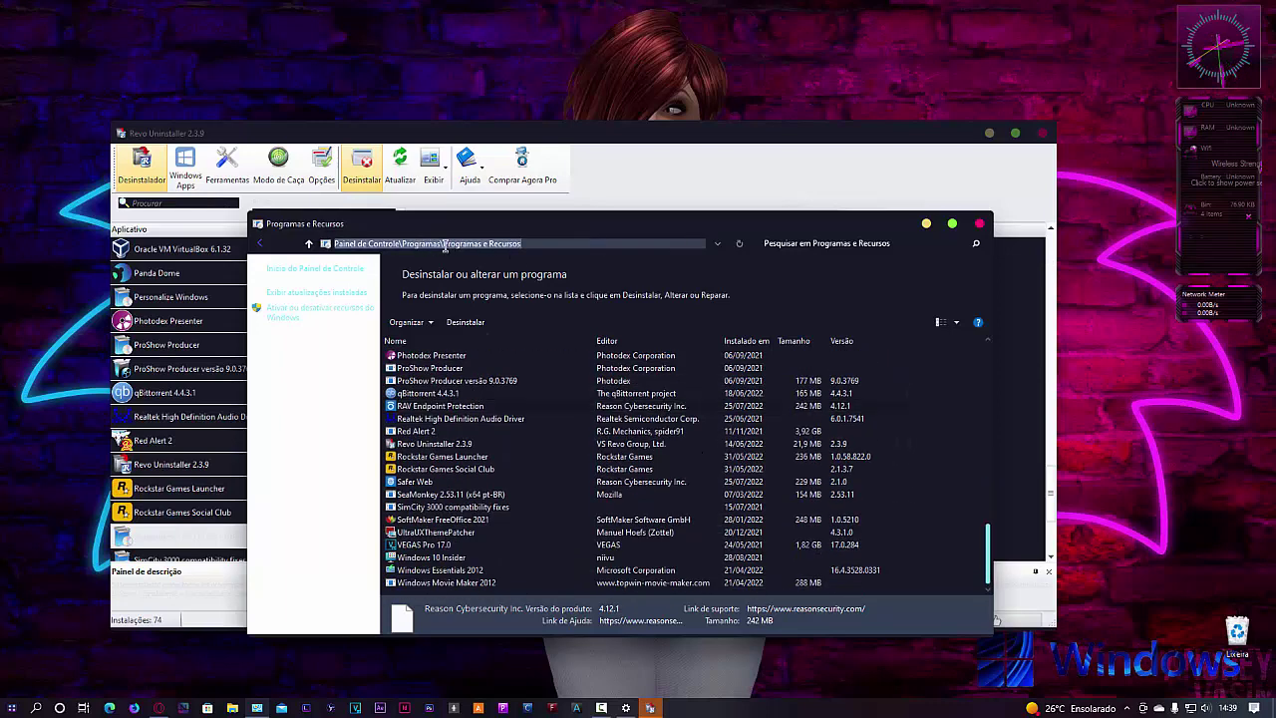
pyautogui.press('Return')
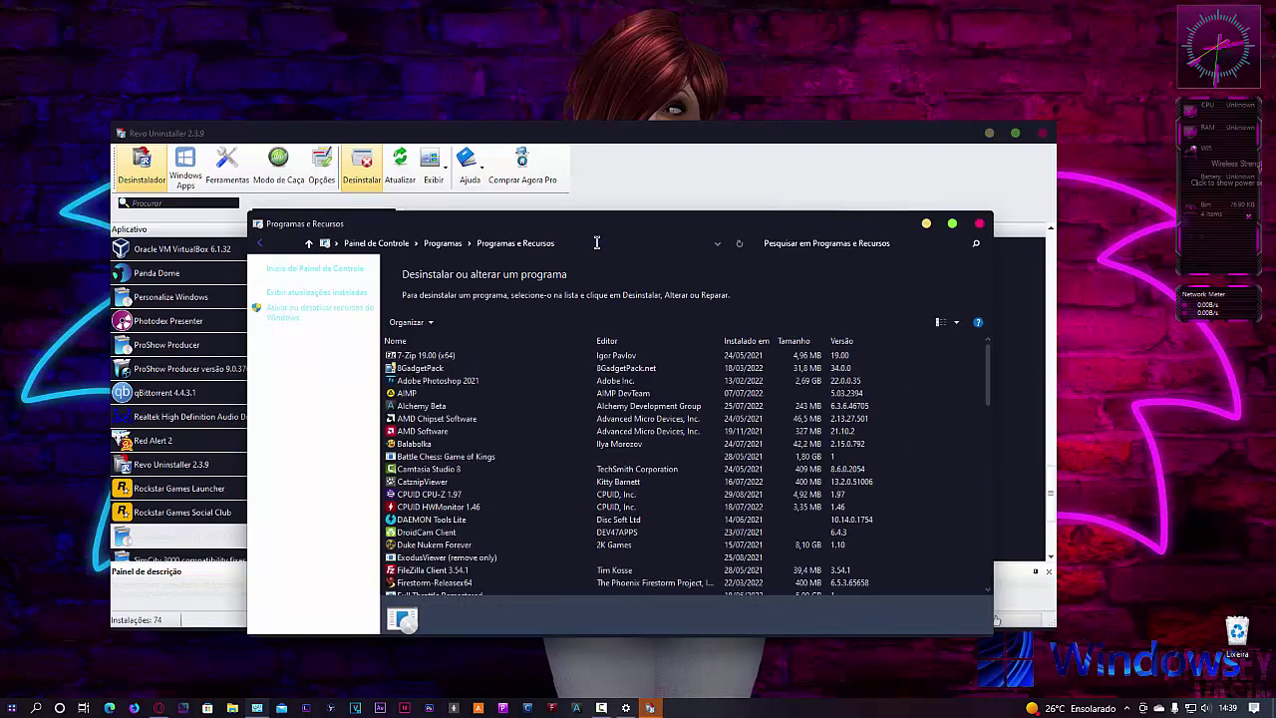
pyautogui.scroll(-15, 498, 448)
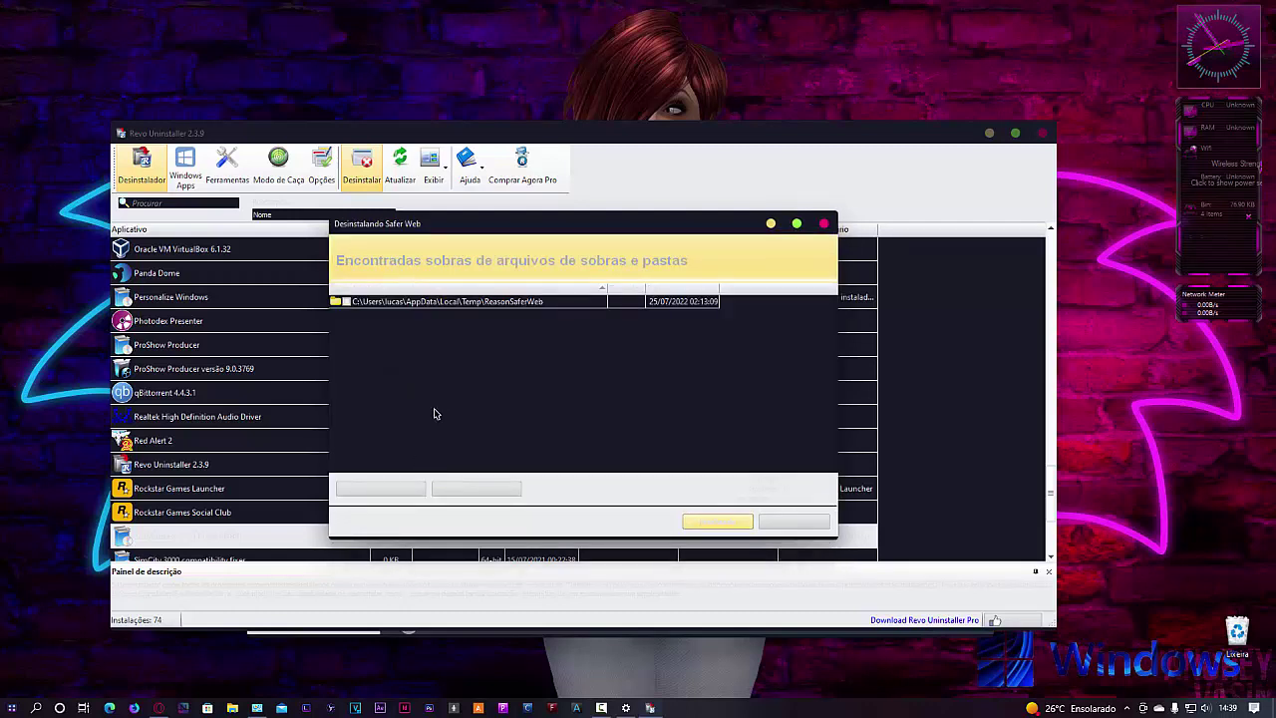
# - Mark the leftover ReasonSaferWeb temp folder, then finish the Safer Web uninstall by agreeing to skip the deletion of leftovers
pyautogui.click(345, 303)
pyautogui.click(719, 524)
pyautogui.click(718, 524)
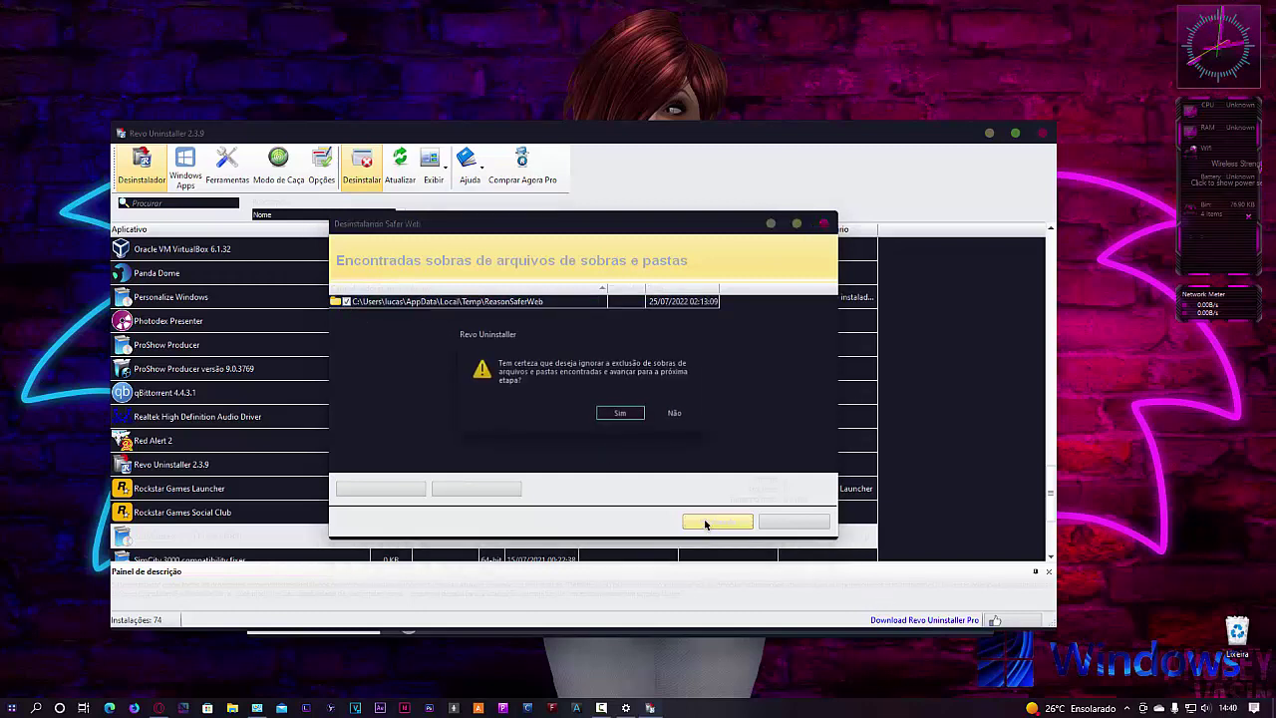
pyautogui.click(618, 411)
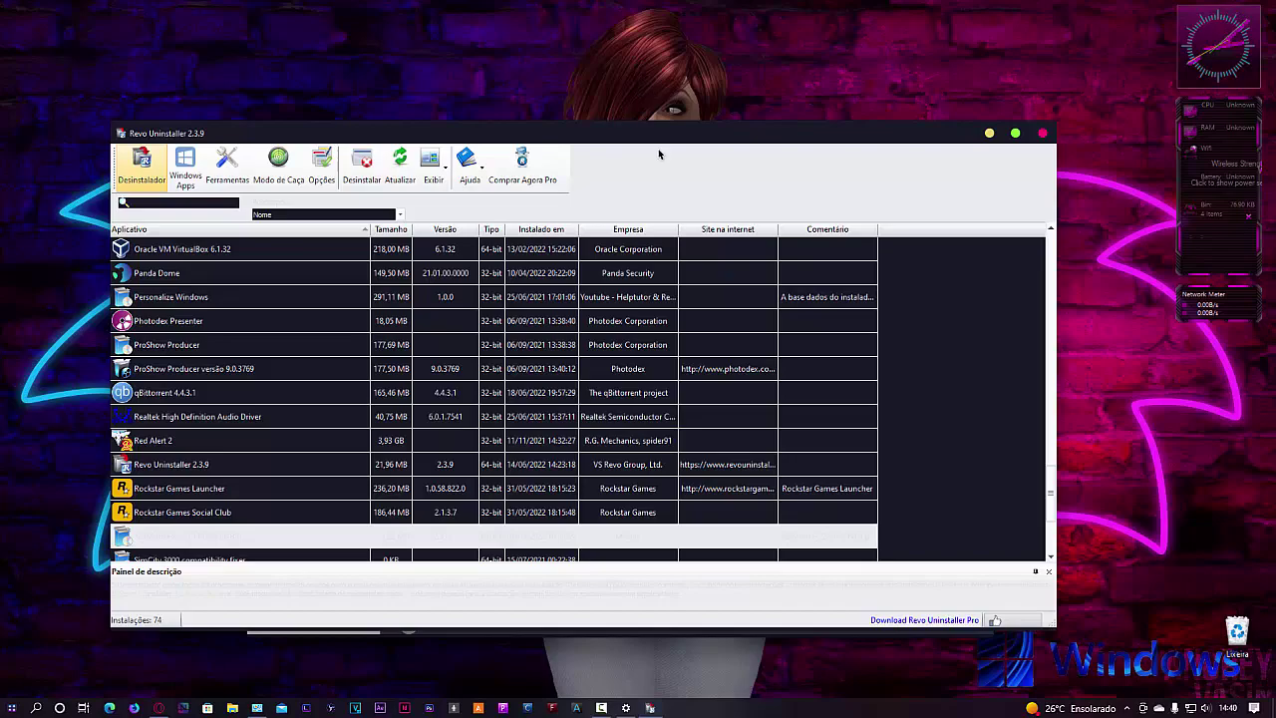
pyautogui.moveTo(653, 136)
pyautogui.mouseDown()
pyautogui.moveTo(677, 63)
pyautogui.moveTo(760, 34)
pyautogui.moveTo(539, 70)
pyautogui.moveTo(694, 137)
pyautogui.moveTo(667, 139)
pyautogui.mouseUp()
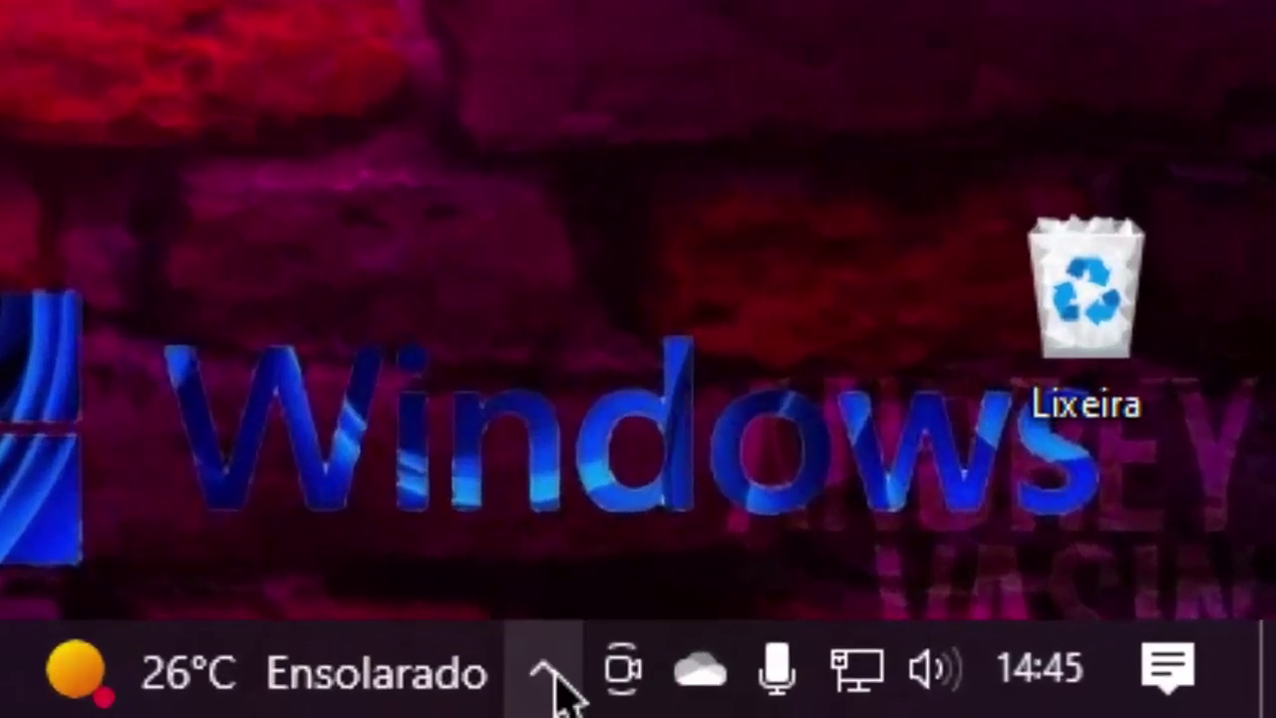
# - Check the hidden system tray icons for RAV Endpoint Protection, and close the list of icons
pyautogui.click(547, 686)
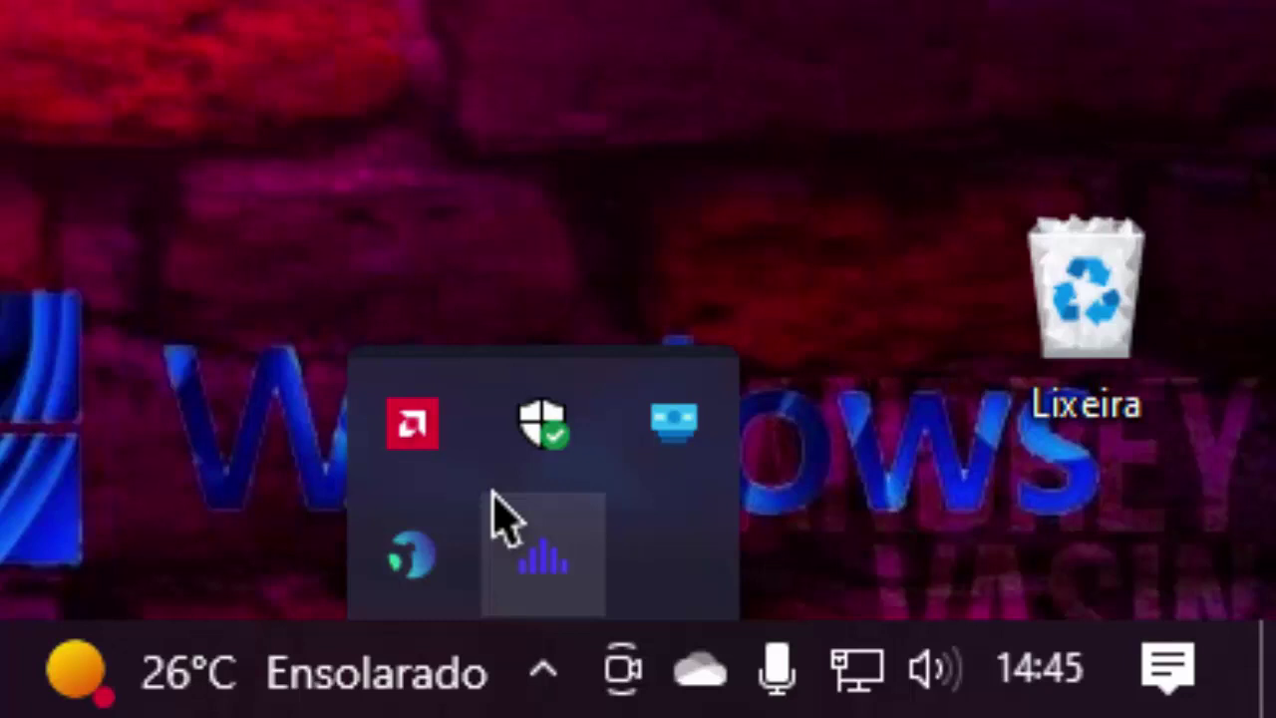
pyautogui.click(493, 491)
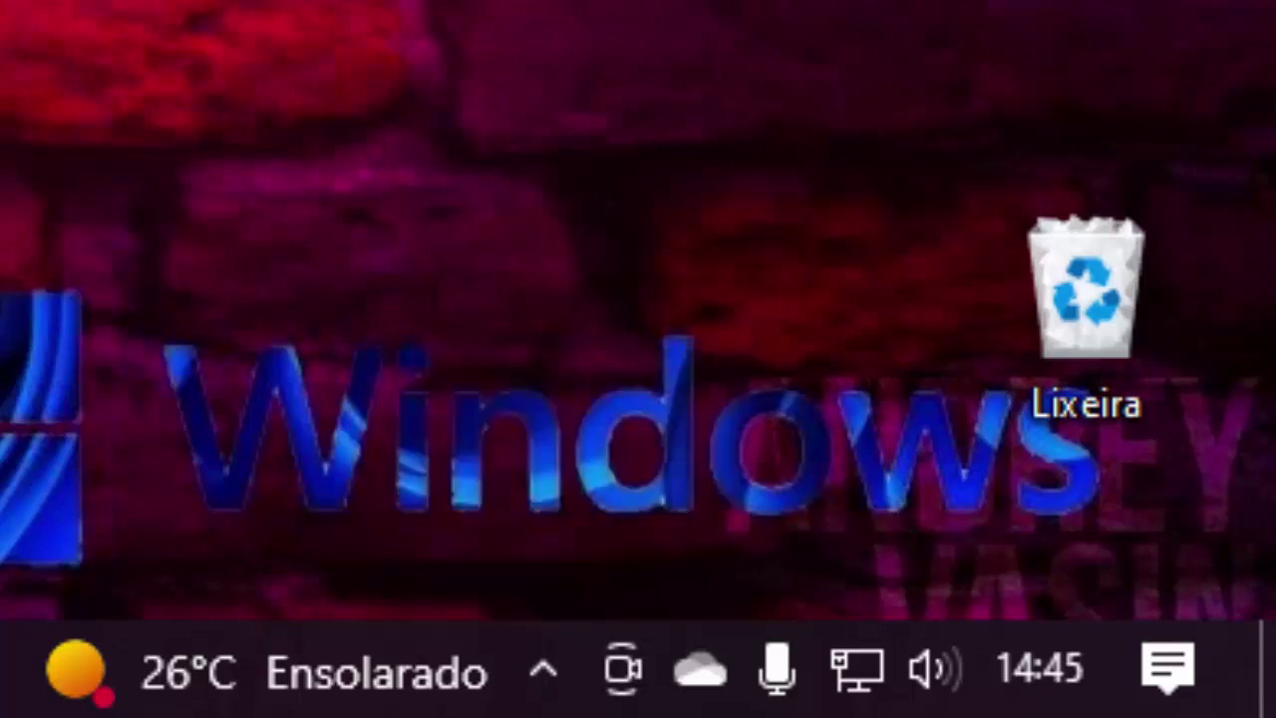